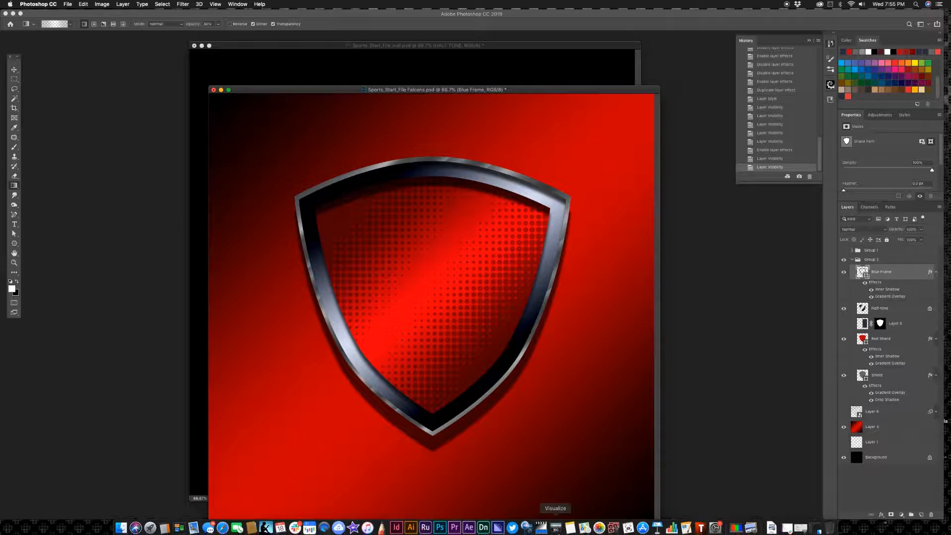
left_click(557, 526)
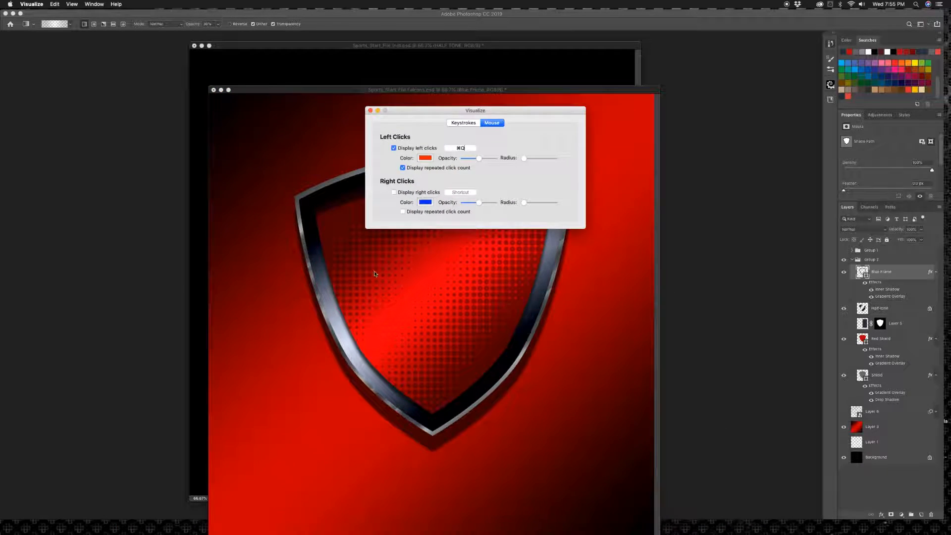
left_click(370, 110)
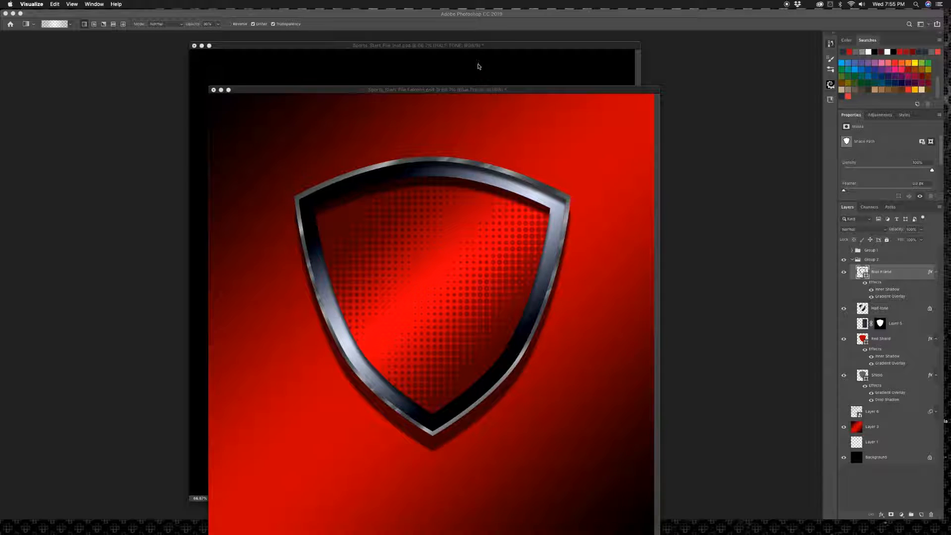
Step: Compare the start file with the Falcons document, then return to the start file and preview the blue frame layer by toggling its visibility
left_click(454, 74)
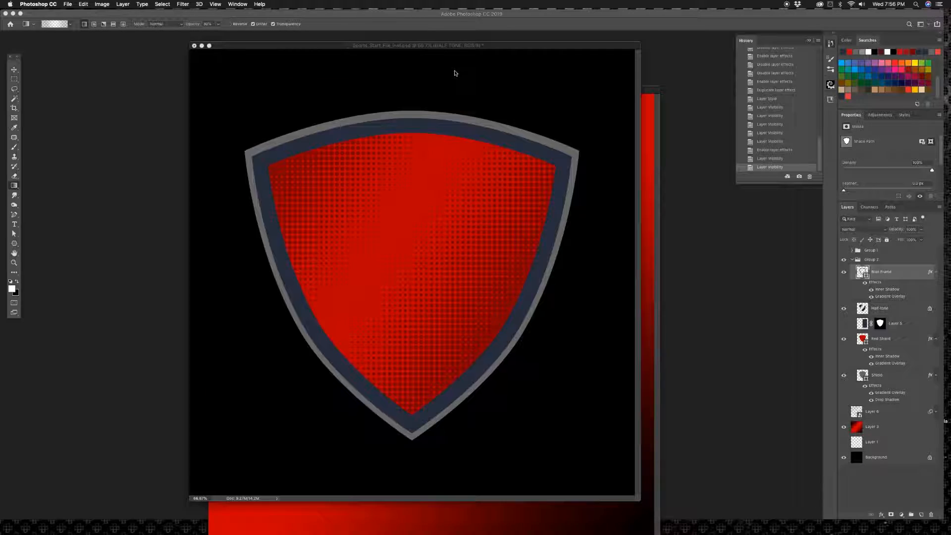
left_click(653, 143)
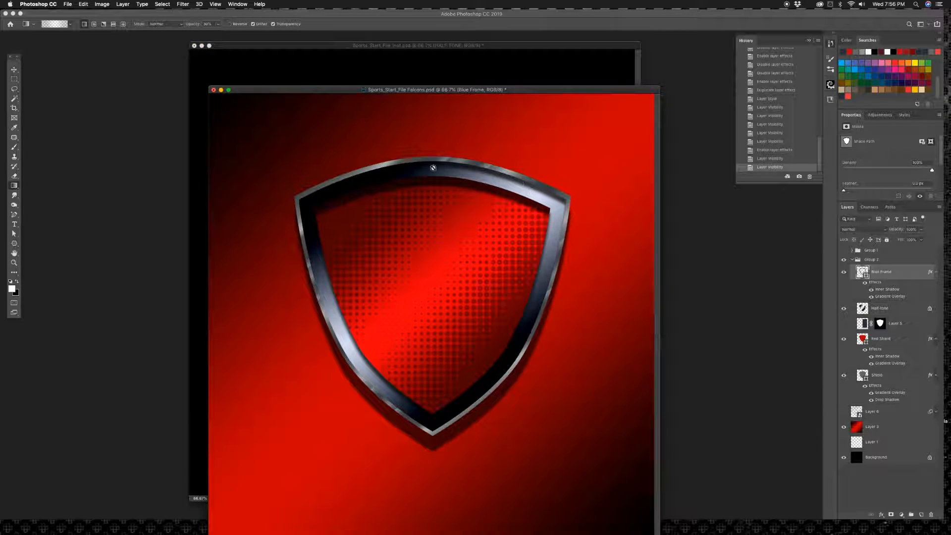
left_click(450, 64)
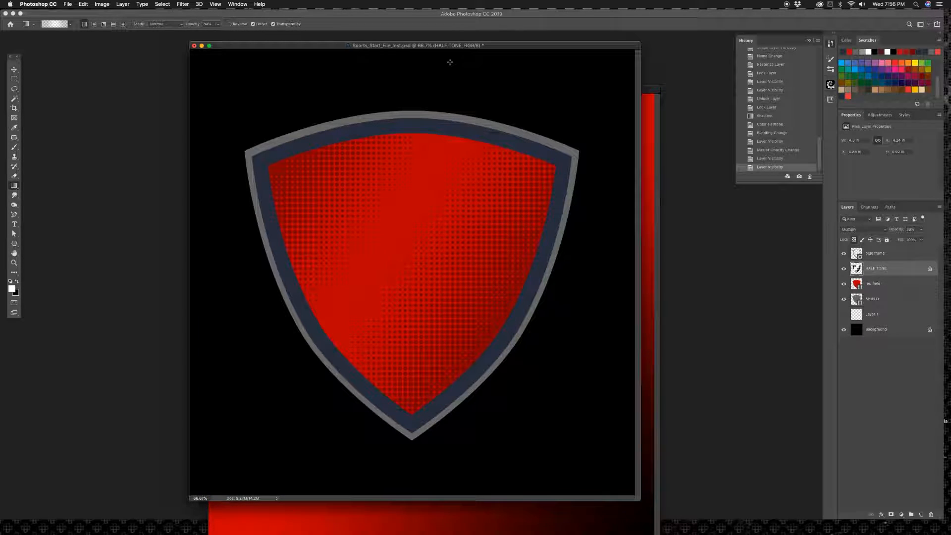
left_click(844, 254)
left_click(844, 254)
left_click(844, 254)
left_click(844, 254)
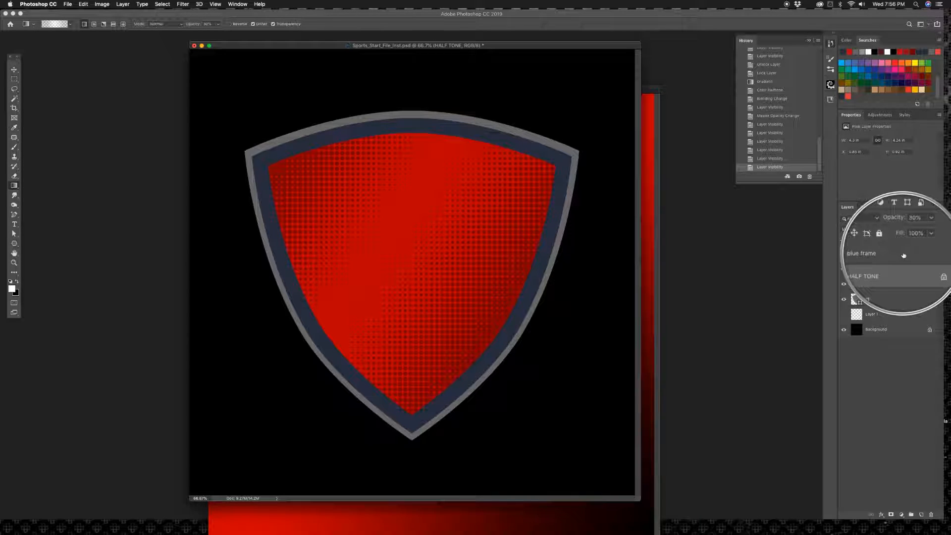
Step: Add a Drop Shadow effect to the blue frame layer
double_click(903, 256)
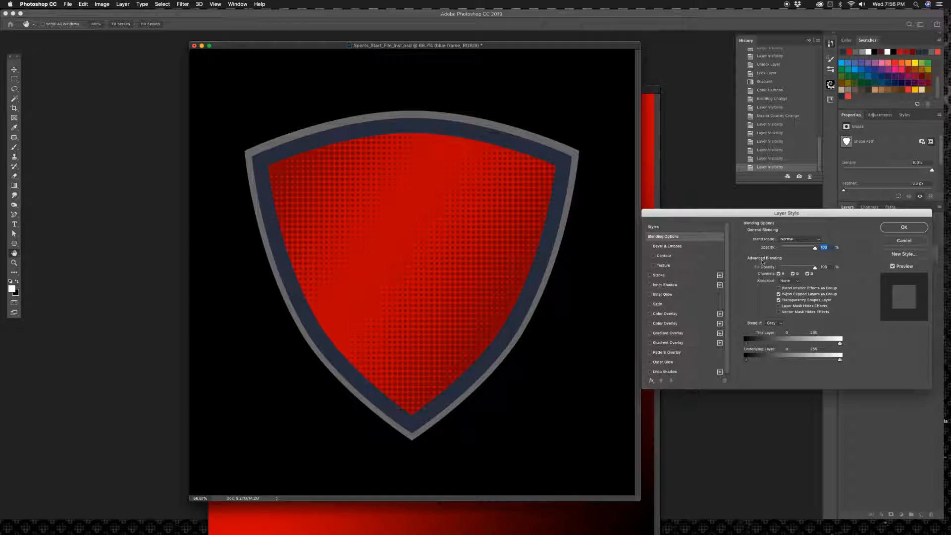
left_click_drag(757, 213, 576, 213)
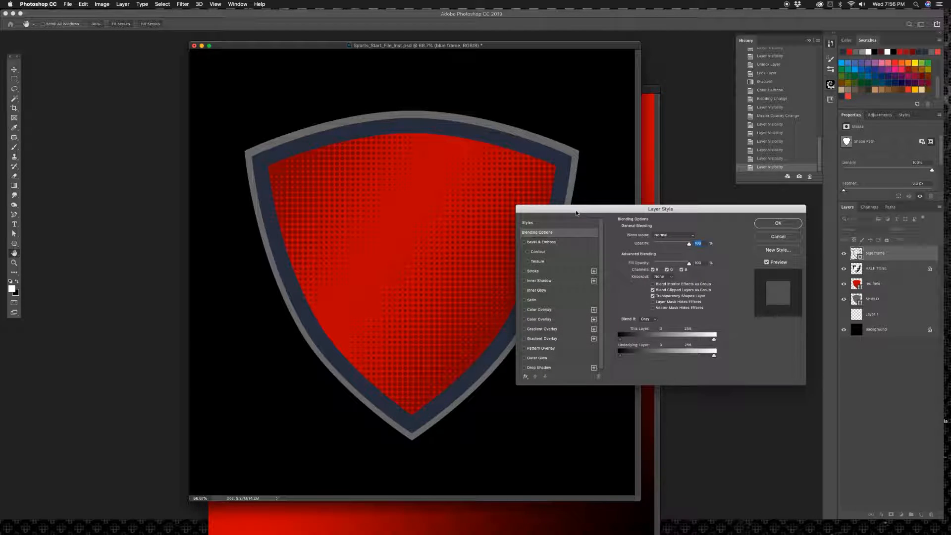
left_click(525, 368)
left_click(545, 368)
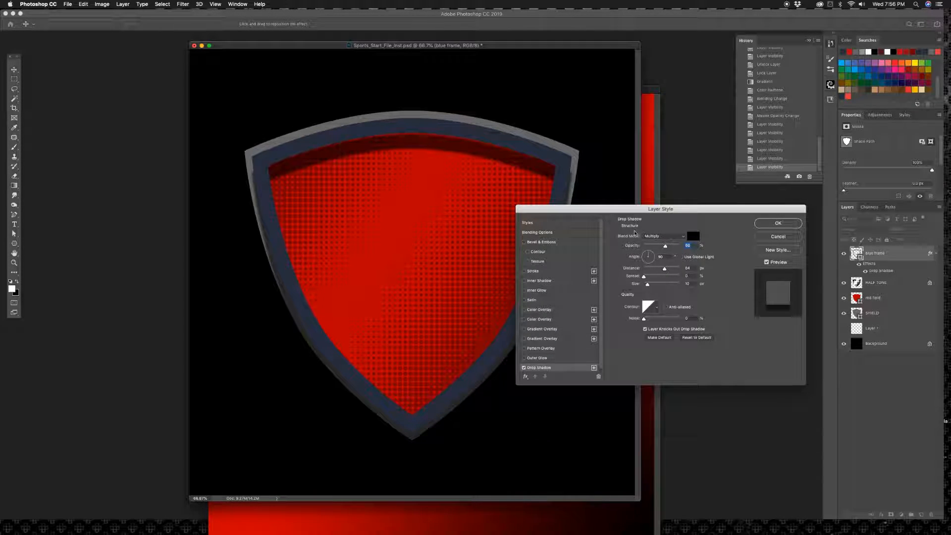
left_click_drag(659, 207, 677, 194)
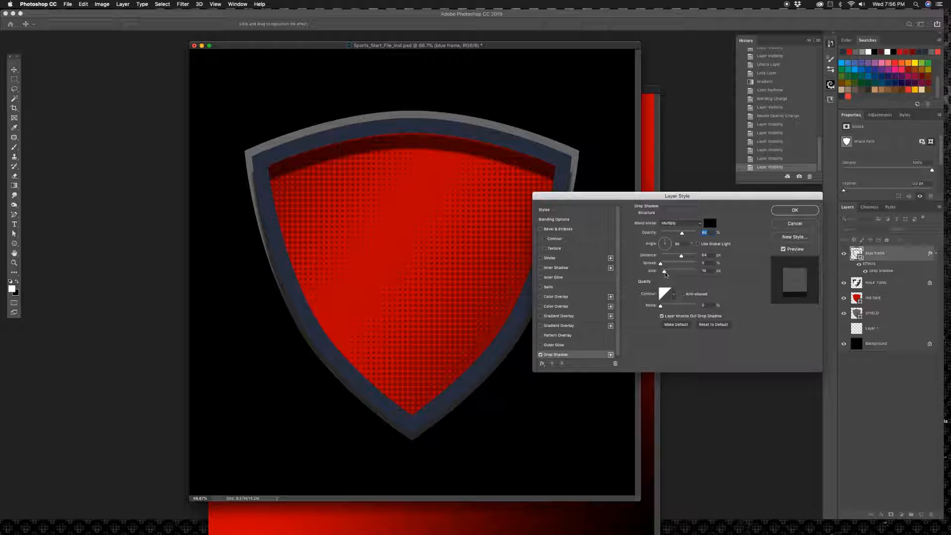
Step: Set the blue frame's drop shadow to a size of 7 px and a distance of about 52 px, and apply it
left_click_drag(664, 274, 665, 273)
left_click_drag(666, 273, 663, 273)
left_click_drag(397, 145, 396, 143)
left_click_drag(335, 188, 413, 136)
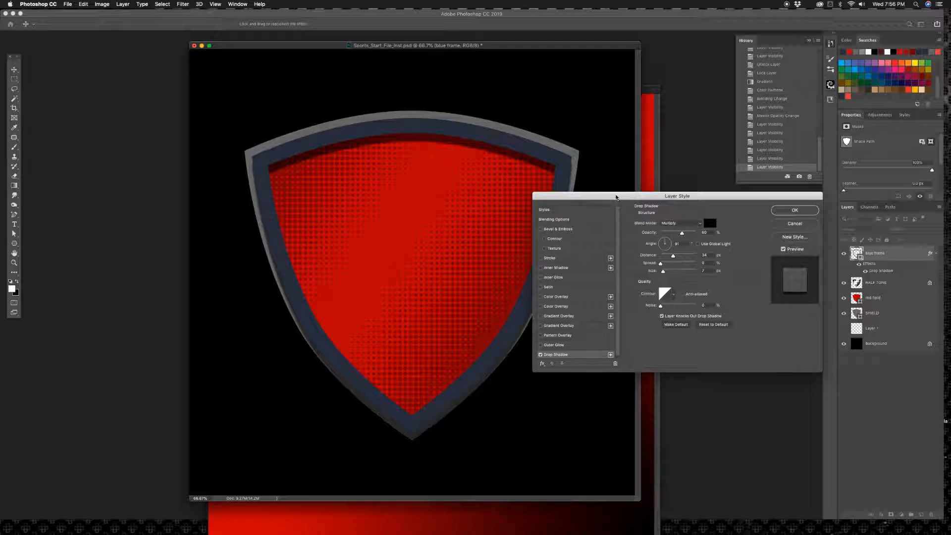
left_click_drag(615, 196, 723, 106)
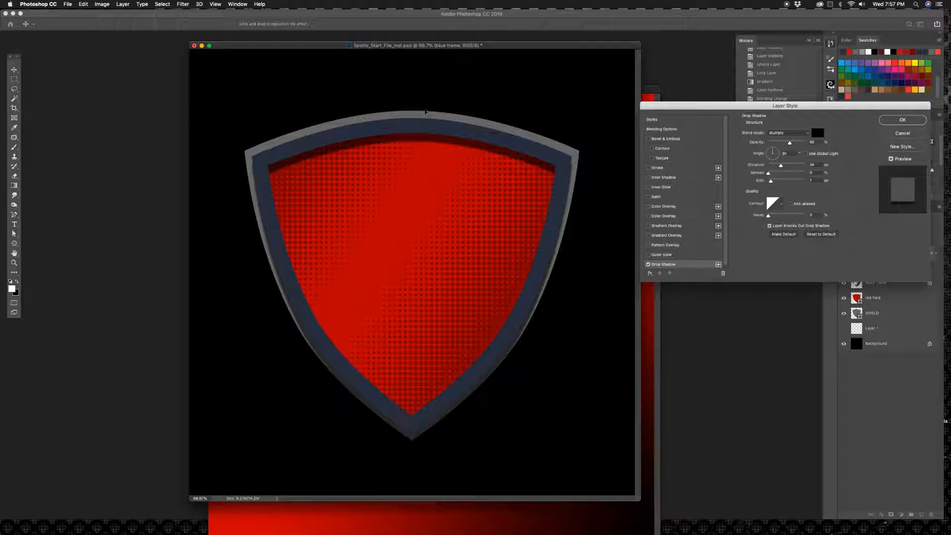
left_click_drag(395, 146, 396, 150)
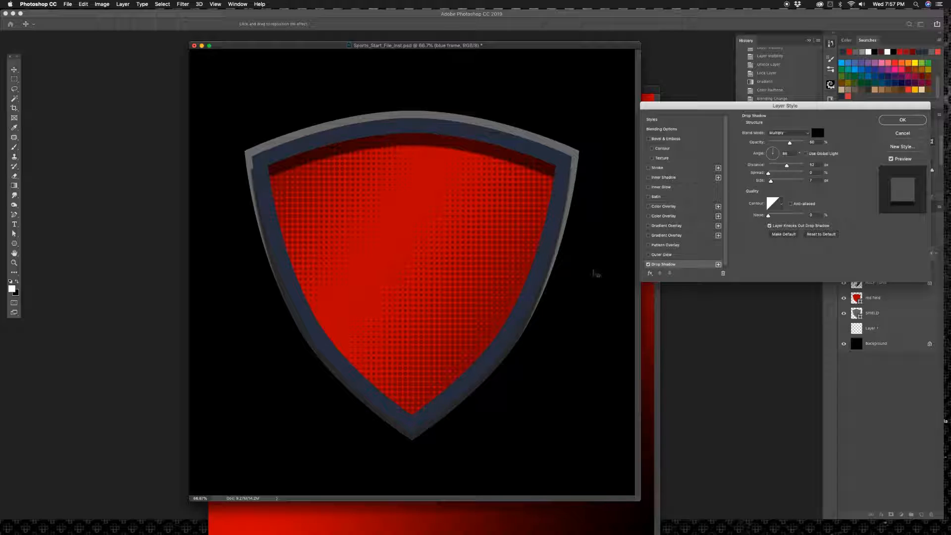
left_click(902, 119)
Step: Invert the black Background layer to white
left_click(844, 330)
left_click(878, 347)
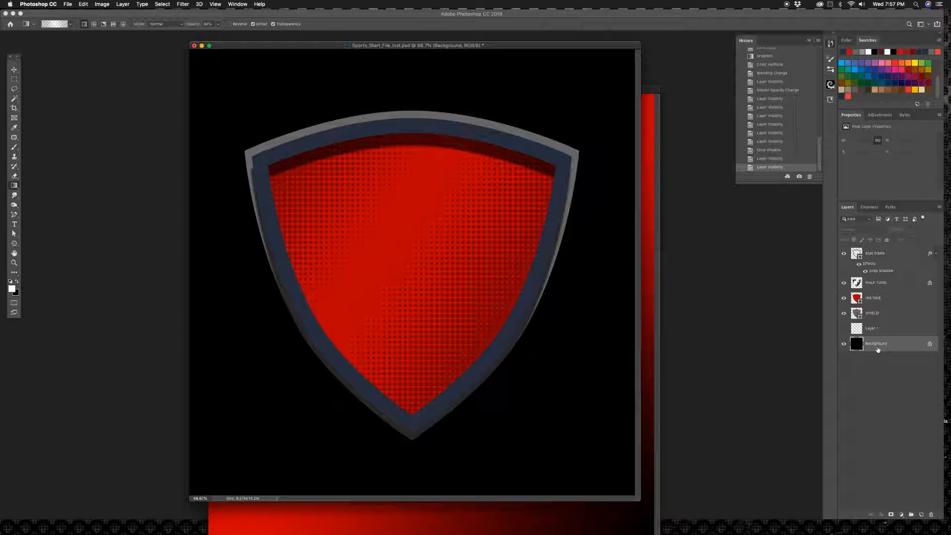
key("super+i")
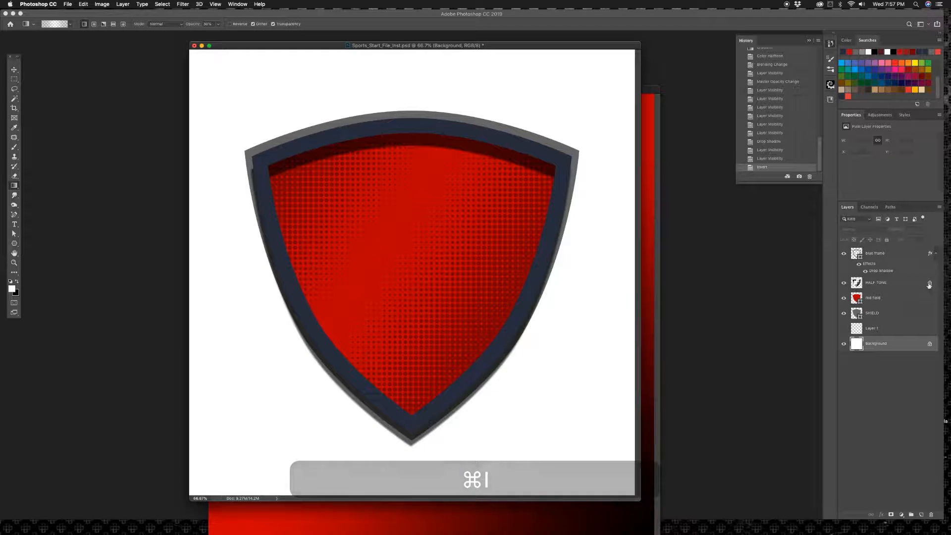
Step: Readjust the blue frame's drop shadow to an angle of 90° and a distance of about 52 px
double_click(910, 253)
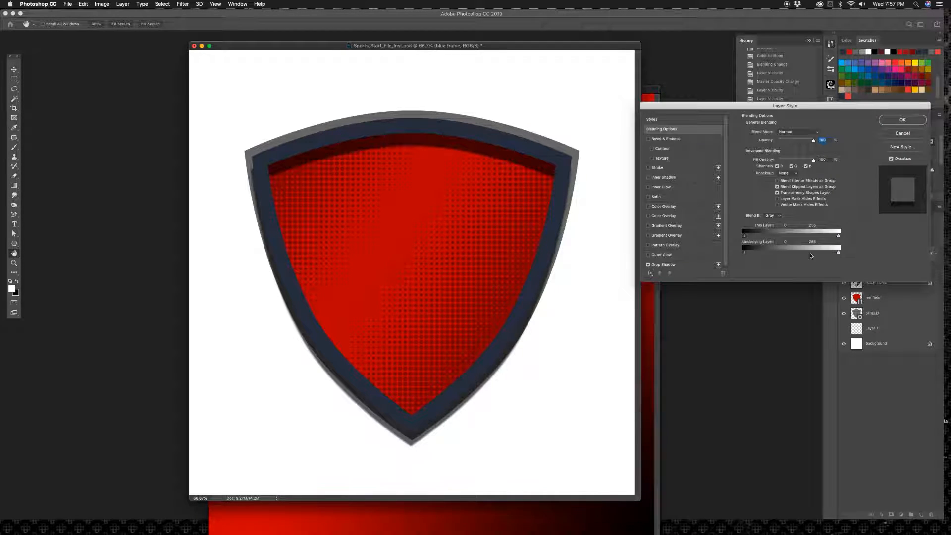
left_click(667, 265)
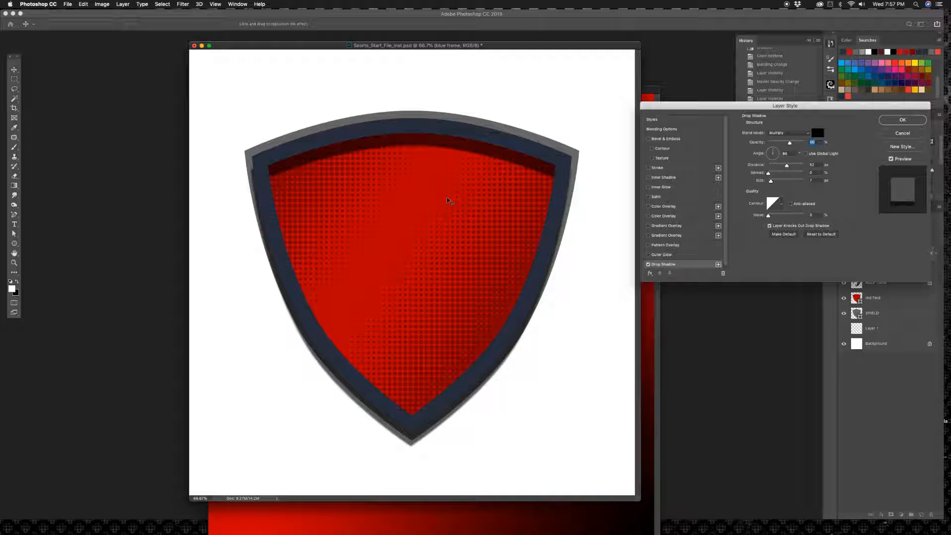
left_click_drag(446, 201, 446, 196)
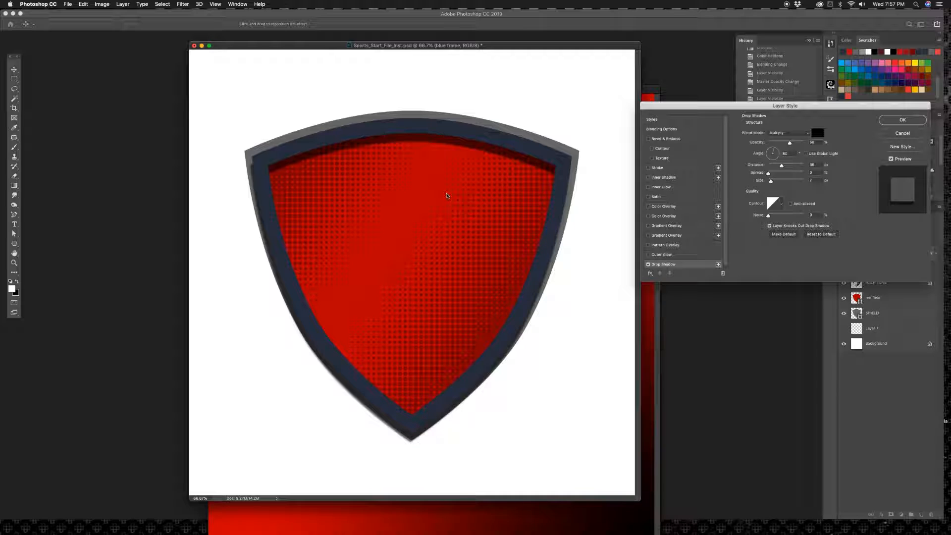
double_click(786, 153)
type("90")
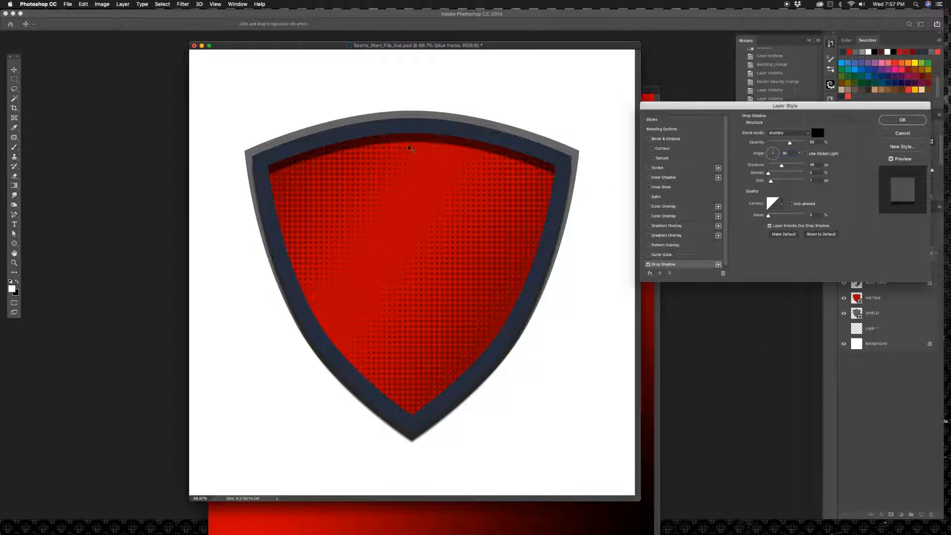
left_click_drag(408, 150, 408, 151)
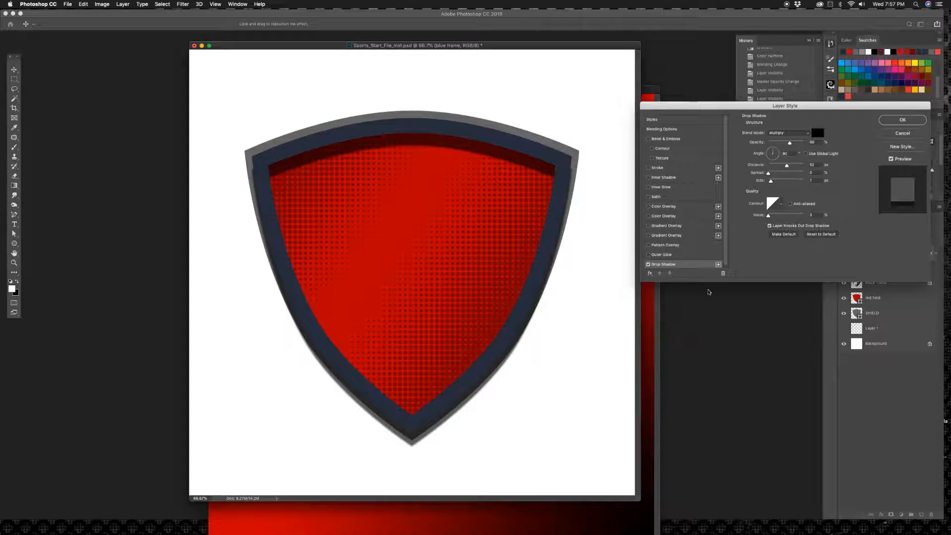
Step: Add a reflected Gradient Overlay to the blue frame using the plain black-to-white gradient, and preview it on and off
left_click(665, 236)
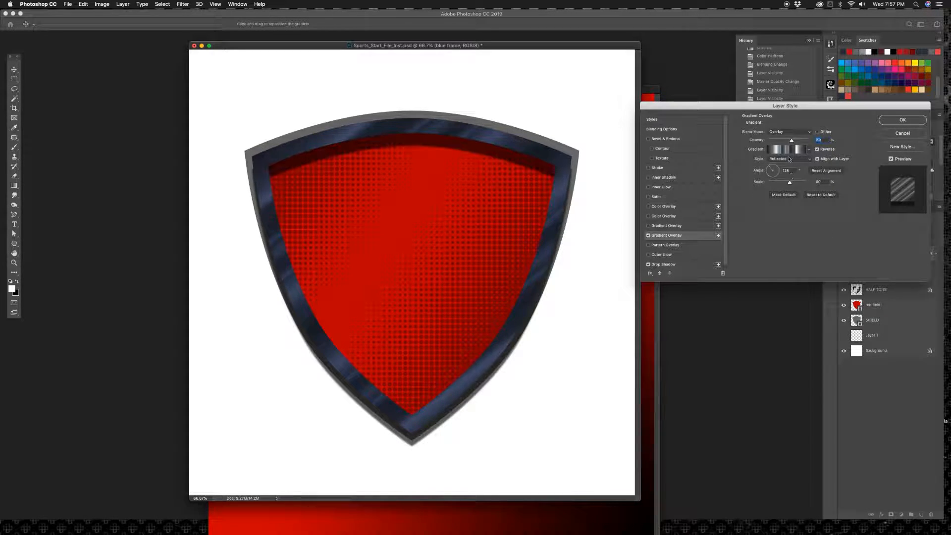
left_click(809, 150)
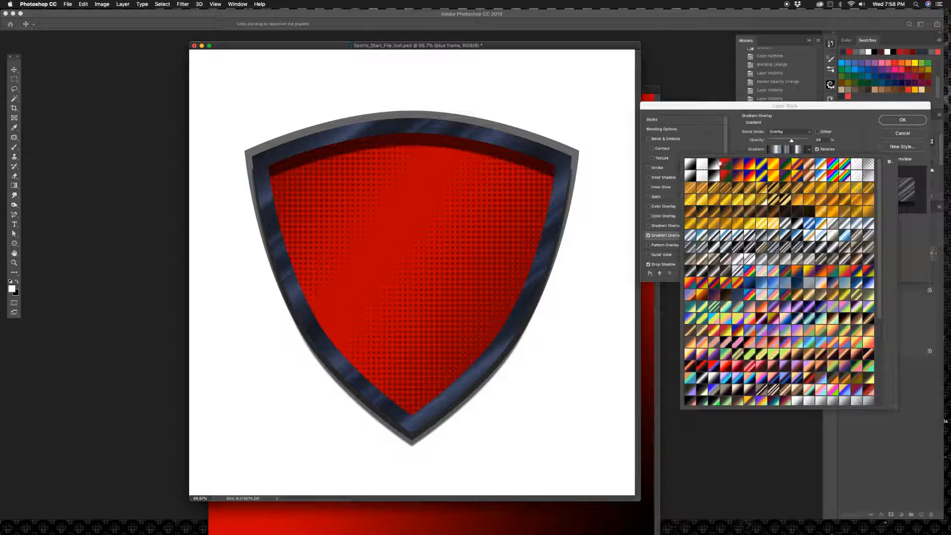
left_click(716, 164)
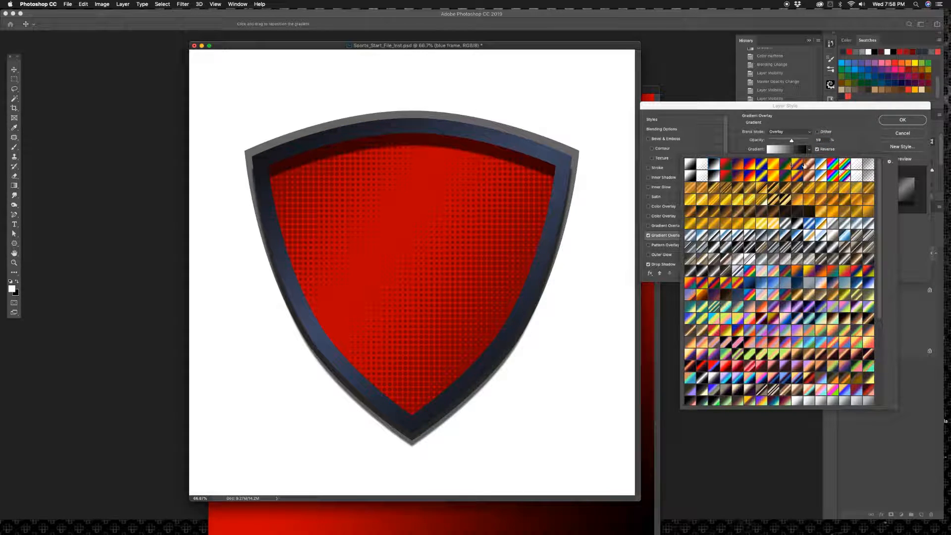
left_click(663, 235)
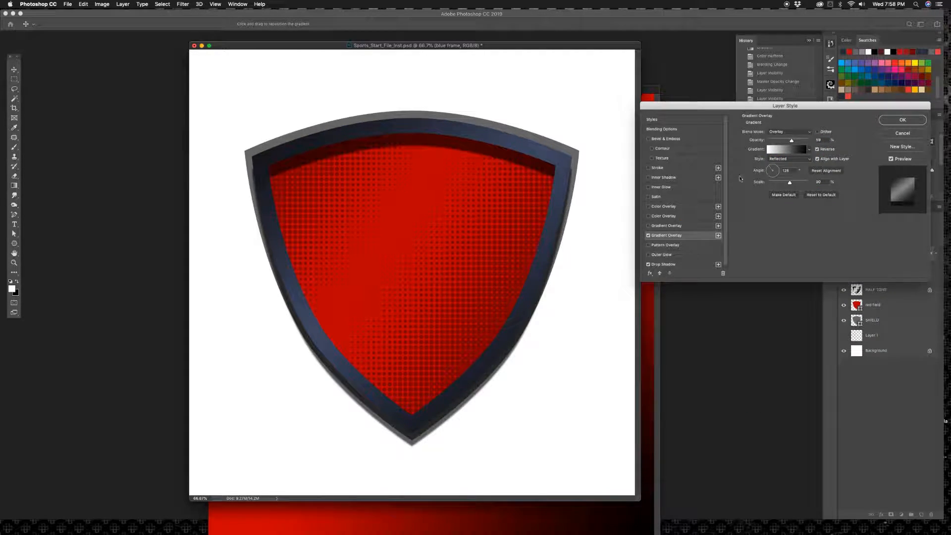
left_click(648, 235)
left_click(648, 236)
Step: Set the blue frame's gradient overlay blend mode to Linear Light, preview both effects on and off, and apply the style
left_click(785, 132)
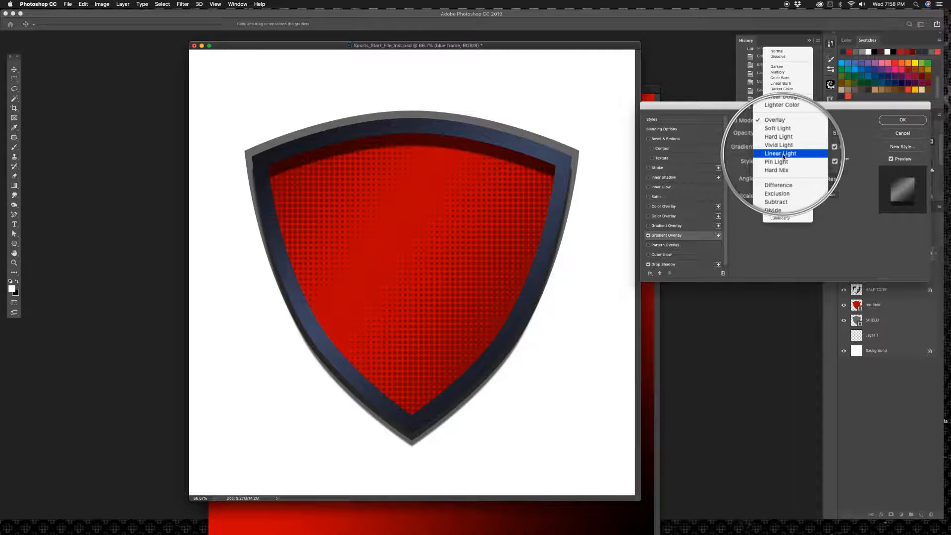
left_click(783, 155)
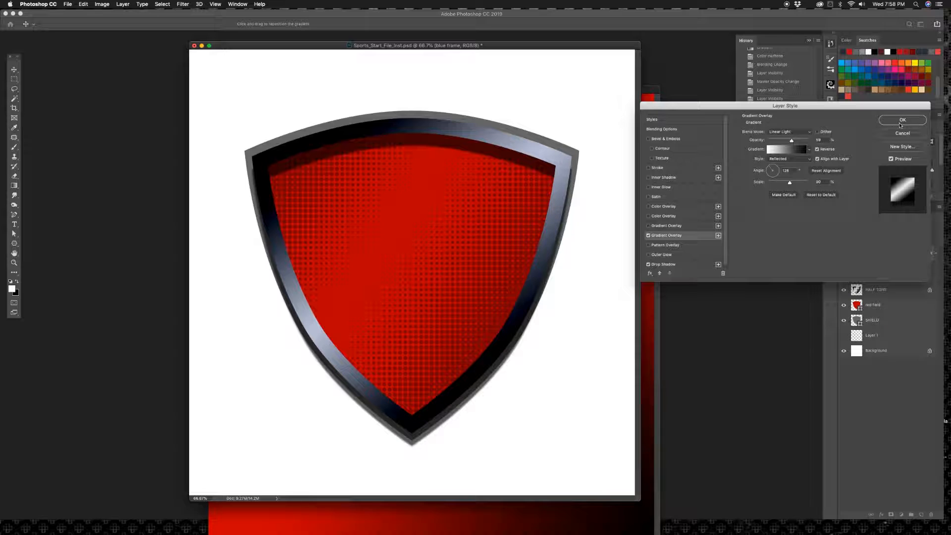
left_click(648, 236)
left_click(647, 236)
left_click(647, 265)
left_click(647, 265)
left_click(902, 120)
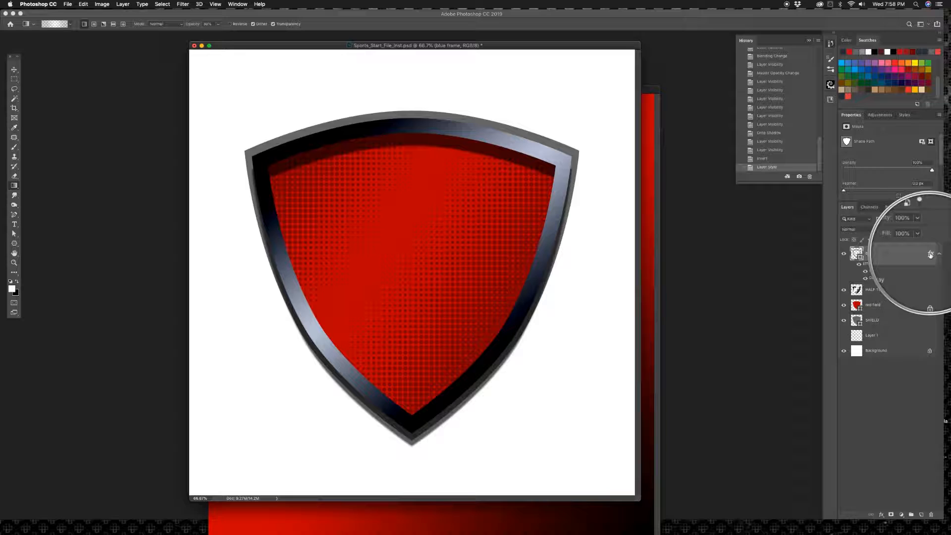
Step: Copy the blue frame's layer effects onto the red field layer
left_click_drag(927, 276, 922, 309)
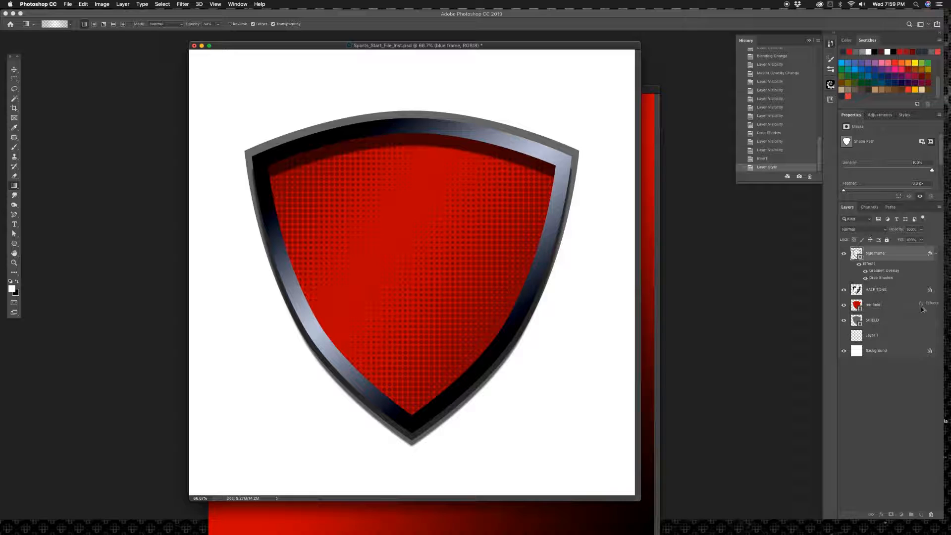
left_click_drag(921, 309, 922, 309)
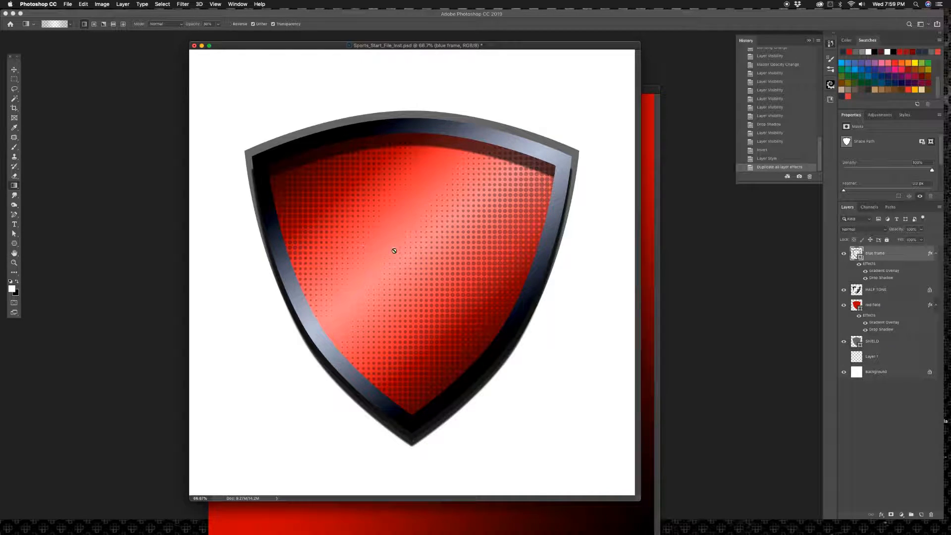
double_click(905, 307)
left_click_drag(814, 101, 703, 73)
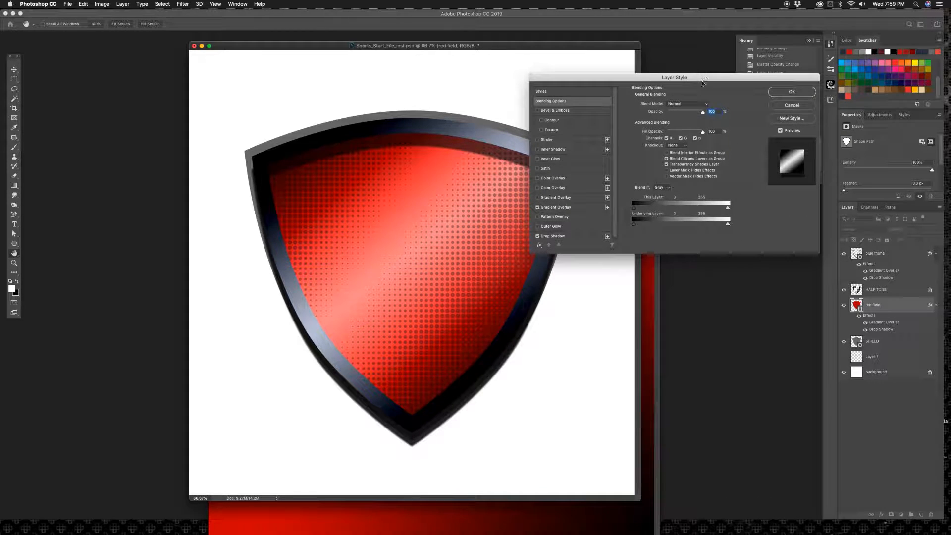
left_click(558, 208)
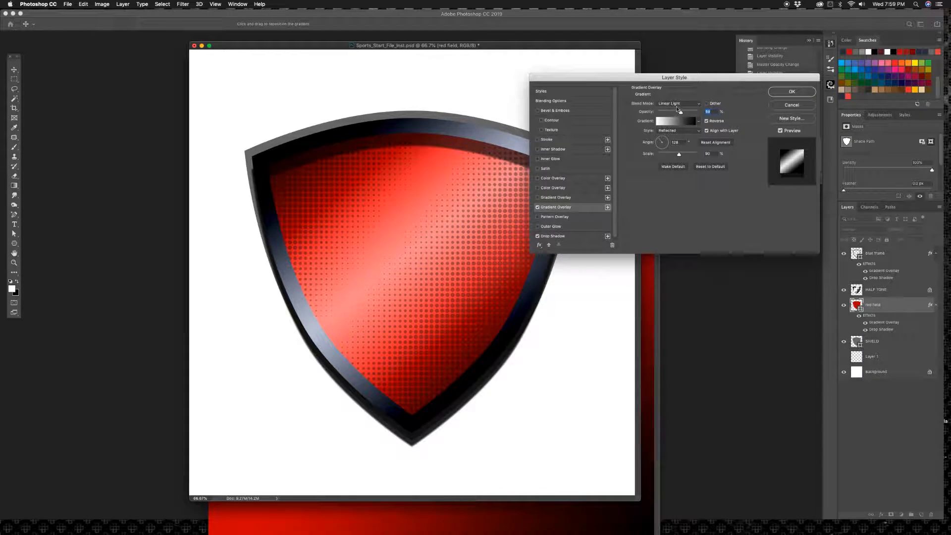
left_click(670, 103)
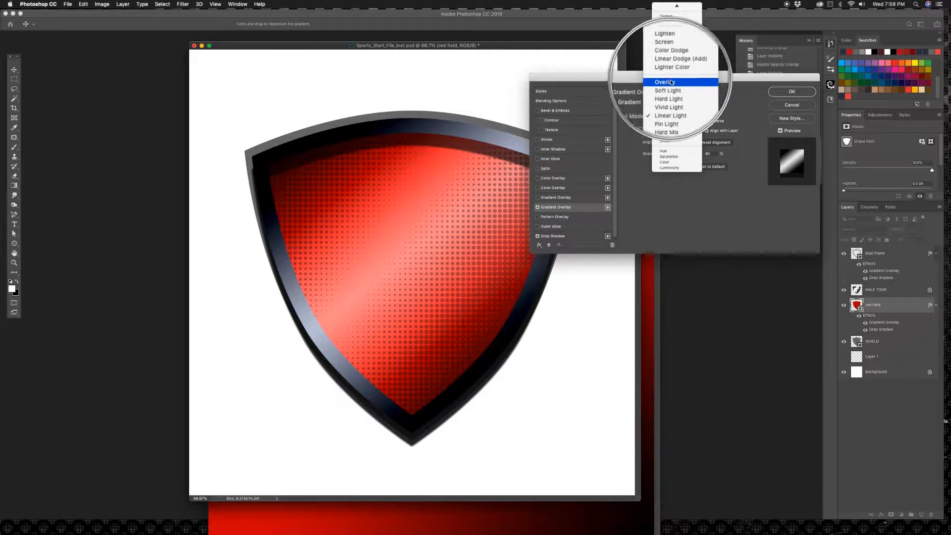
left_click(671, 82)
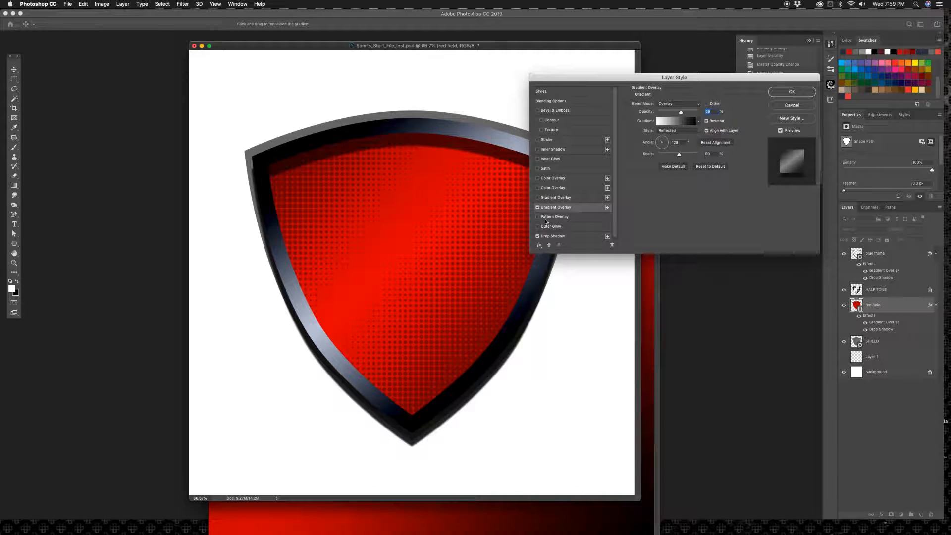
left_click_drag(432, 256, 425, 248)
left_click_drag(680, 112, 763, 120)
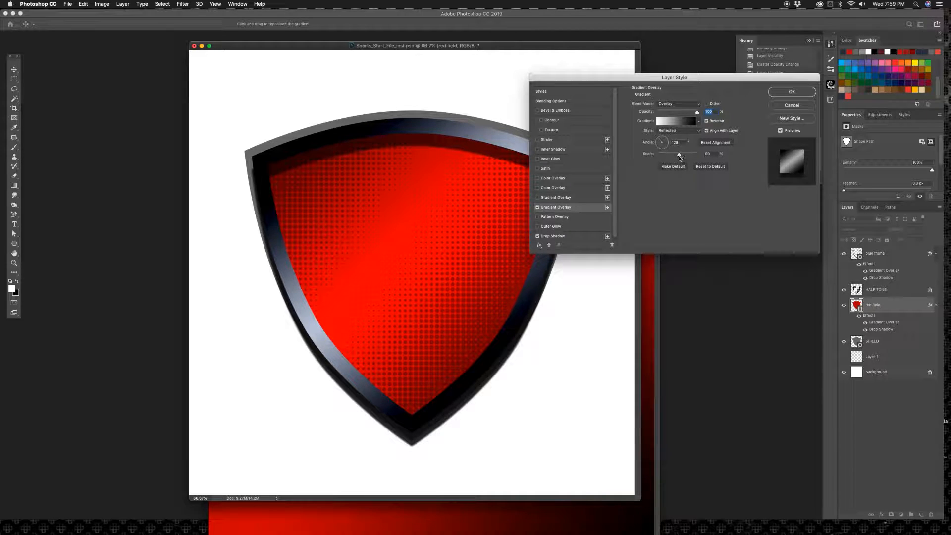
left_click_drag(679, 157, 665, 158)
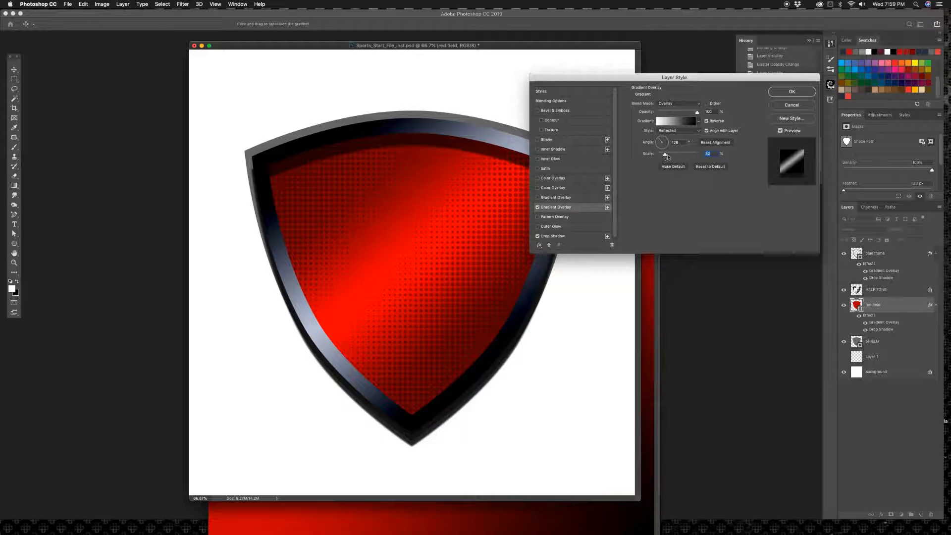
double_click(683, 142)
type("10")
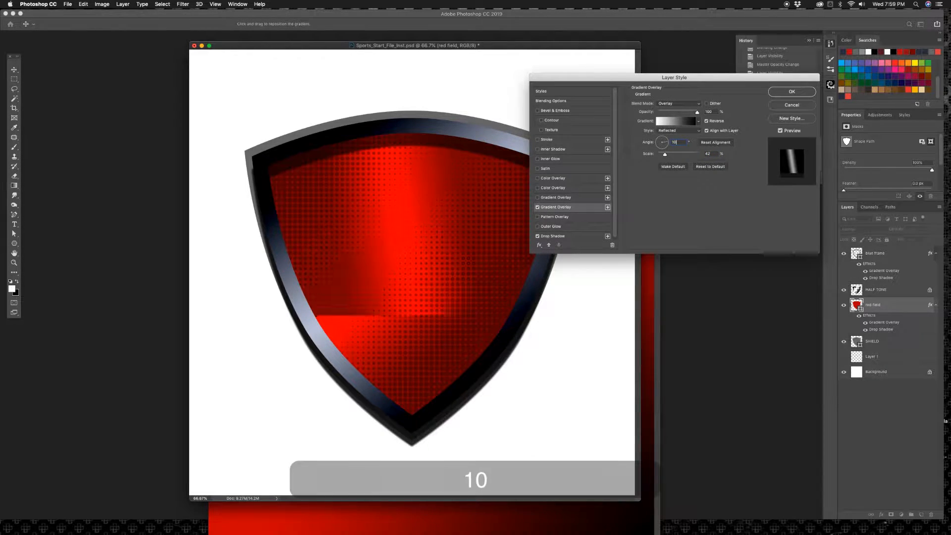
key("Escape")
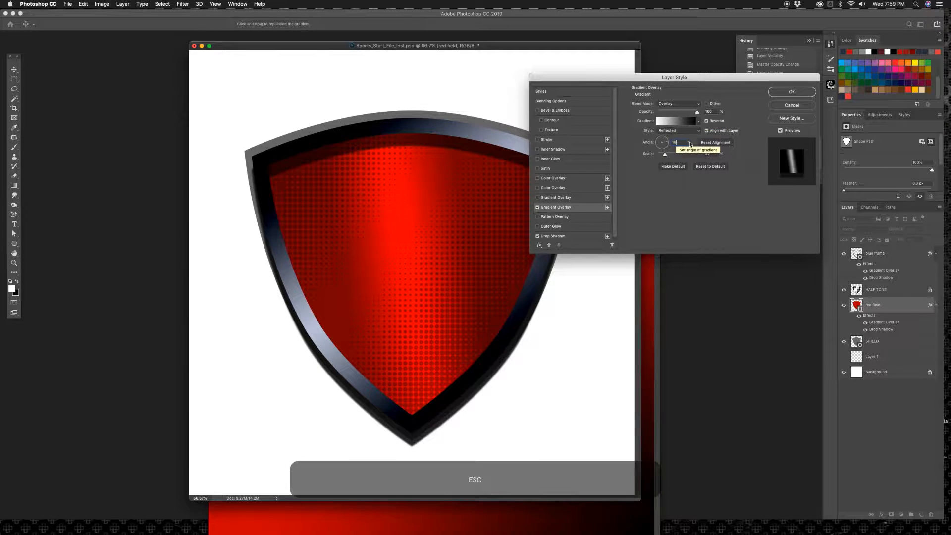
key("Escape")
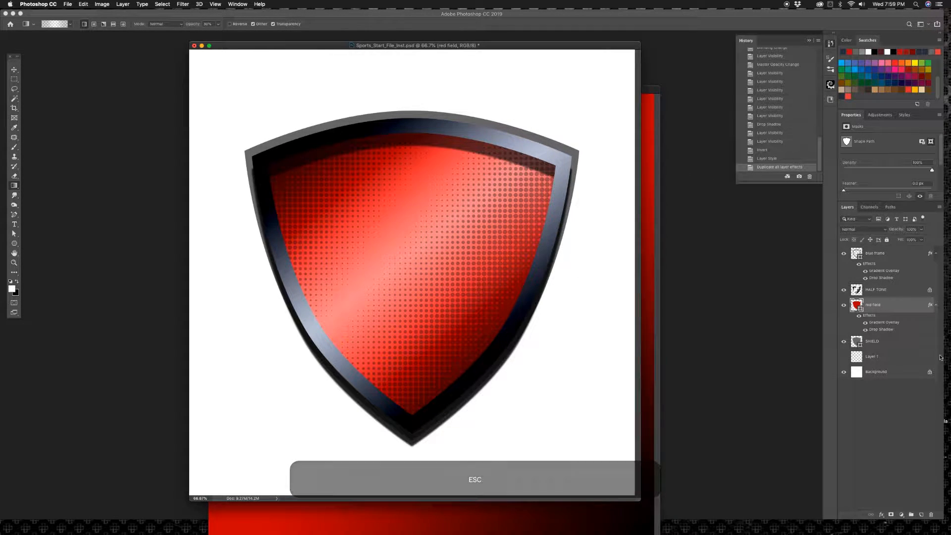
Step: Set the red field's gradient overlay to Overlay blend mode, with the scale at about 51% and the opacity at 100%
double_click(914, 315)
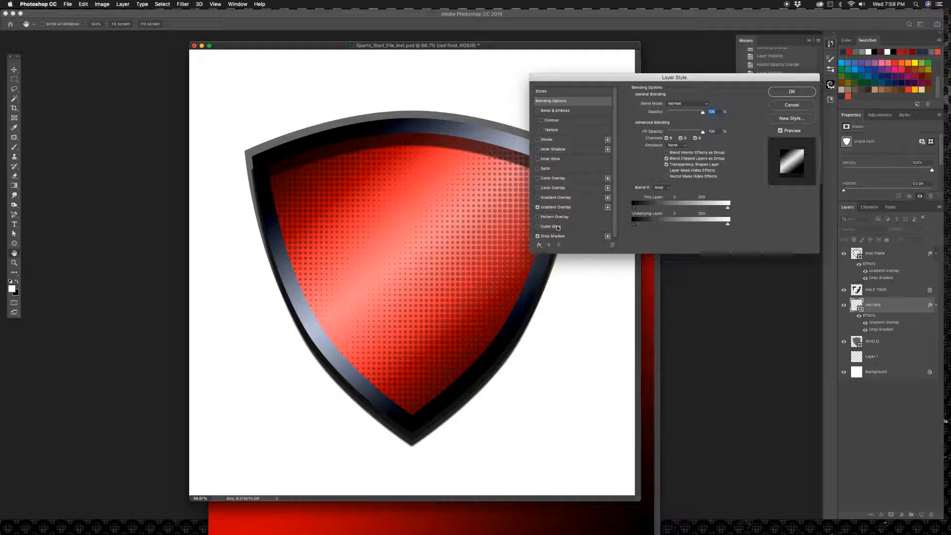
left_click(562, 207)
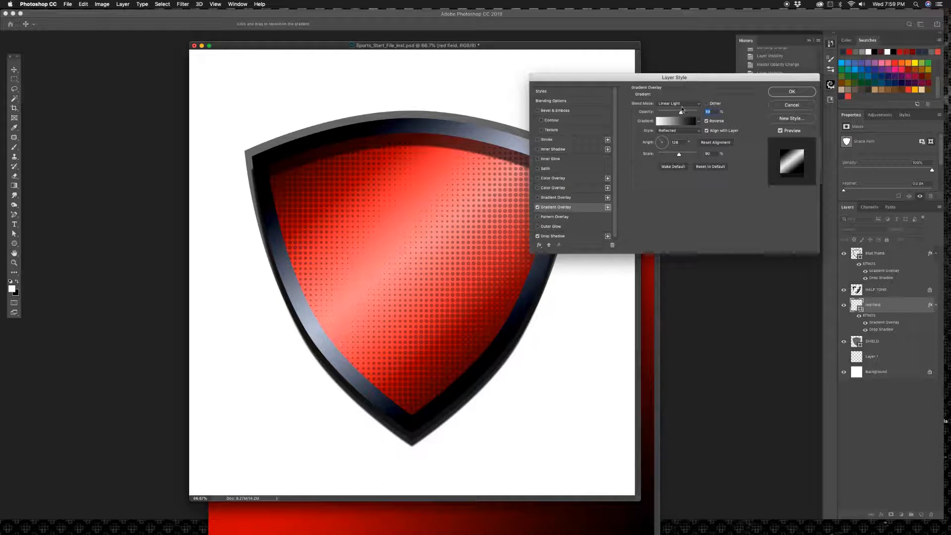
left_click(678, 103)
left_click(671, 82)
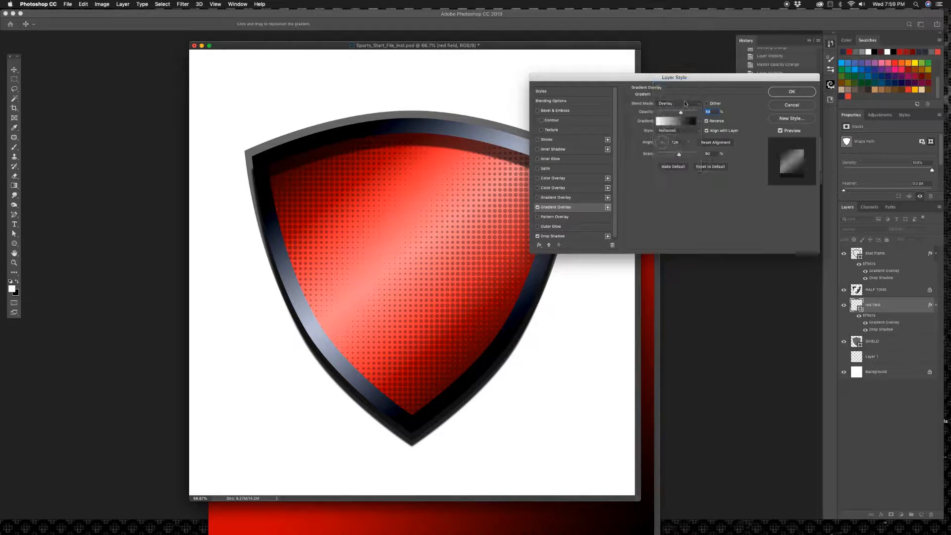
left_click_drag(679, 154, 667, 155)
left_click_drag(679, 110, 698, 112)
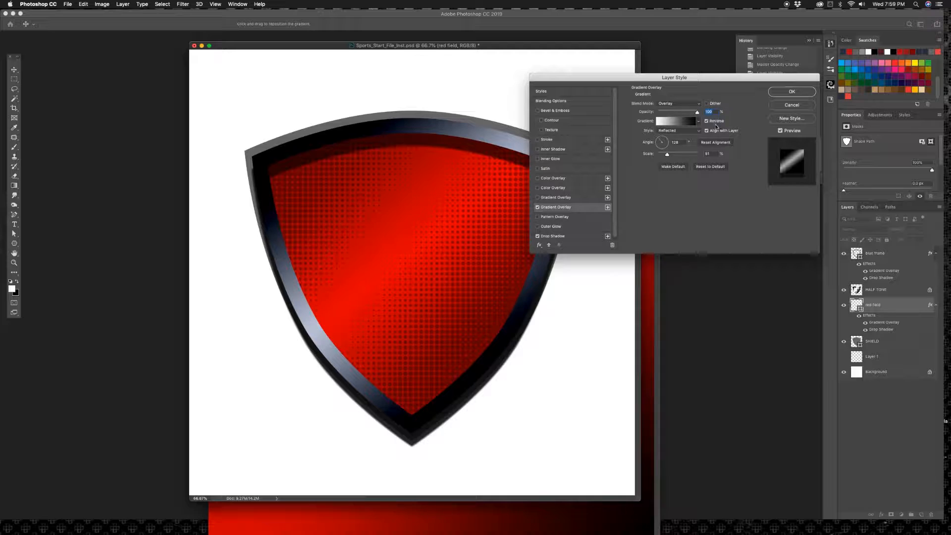
Step: Reposition the red field's gradient and rotate its angle slightly so the highlight runs diagonally across the centre, and apply the style
left_click_drag(426, 251, 408, 250)
left_click_drag(659, 142, 660, 138)
mouse_move(399, 280)
left_mouse_down()
mouse_move(411, 263)
mouse_move(393, 255)
mouse_move(414, 269)
mouse_move(407, 265)
left_mouse_up()
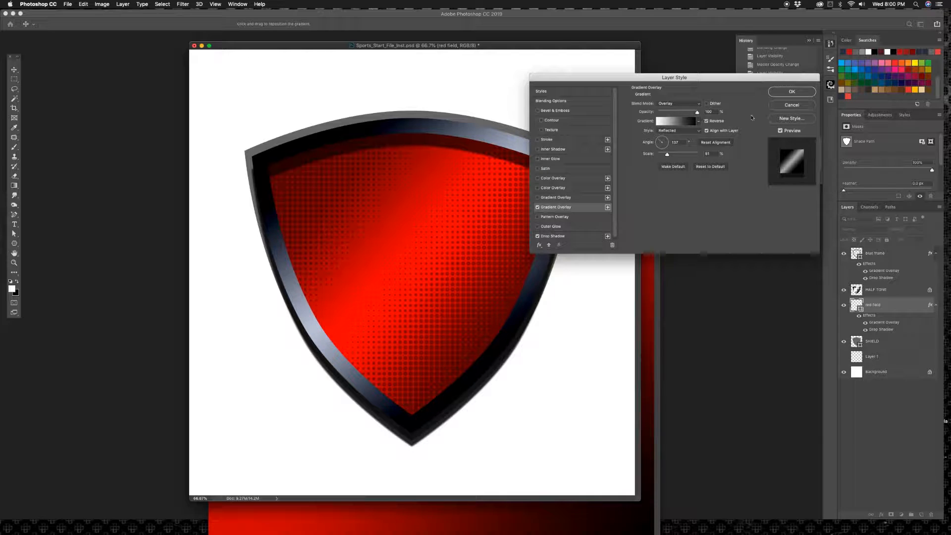
left_click(792, 91)
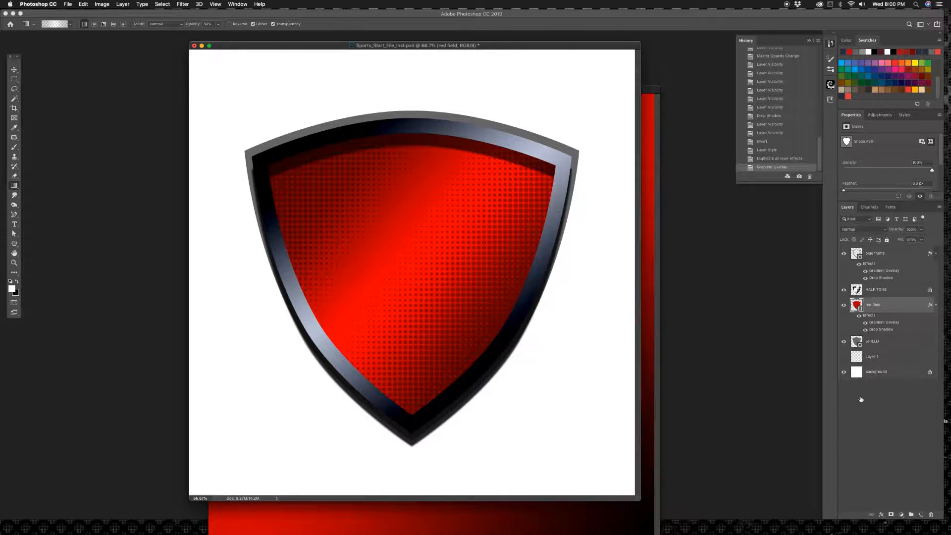
Step: Hide the blue frame layer and turn off the red field's drop shadow after trying to shift it
left_click(843, 254)
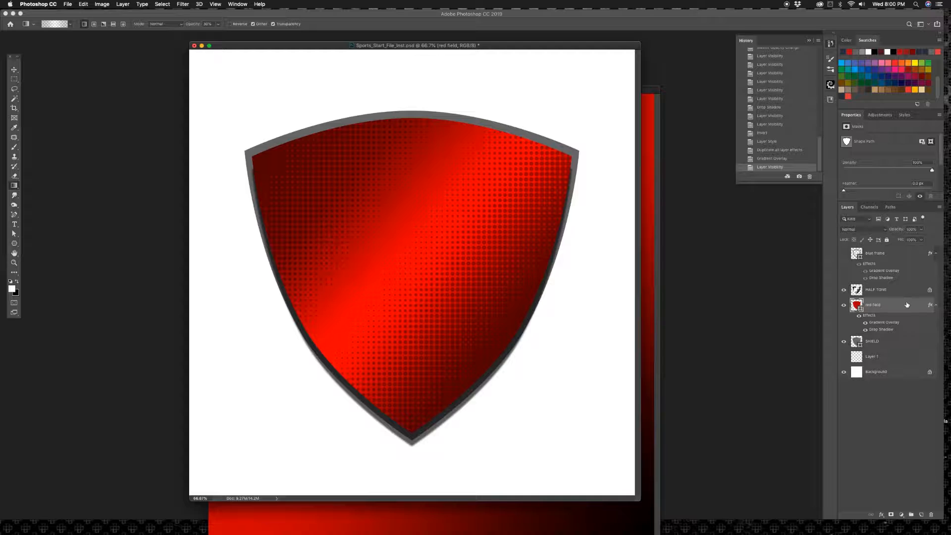
double_click(878, 304)
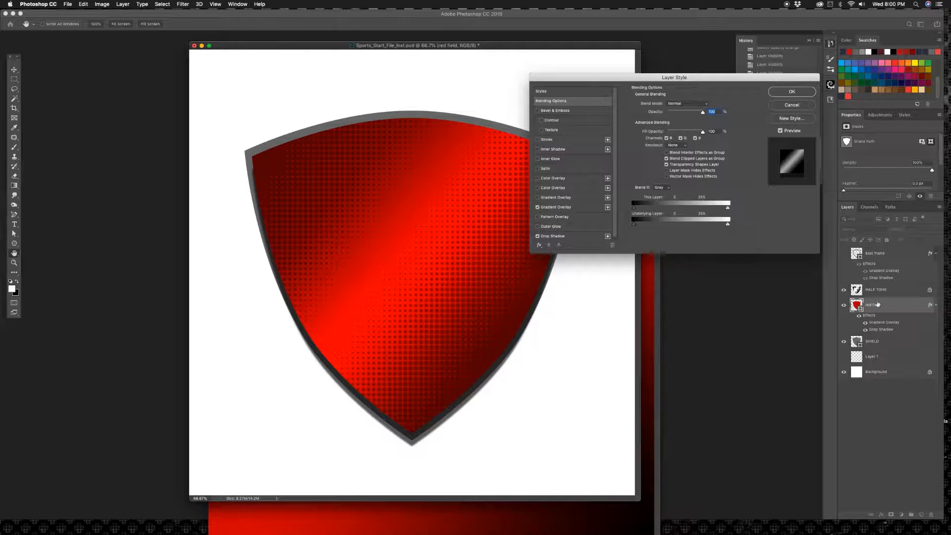
left_click(554, 236)
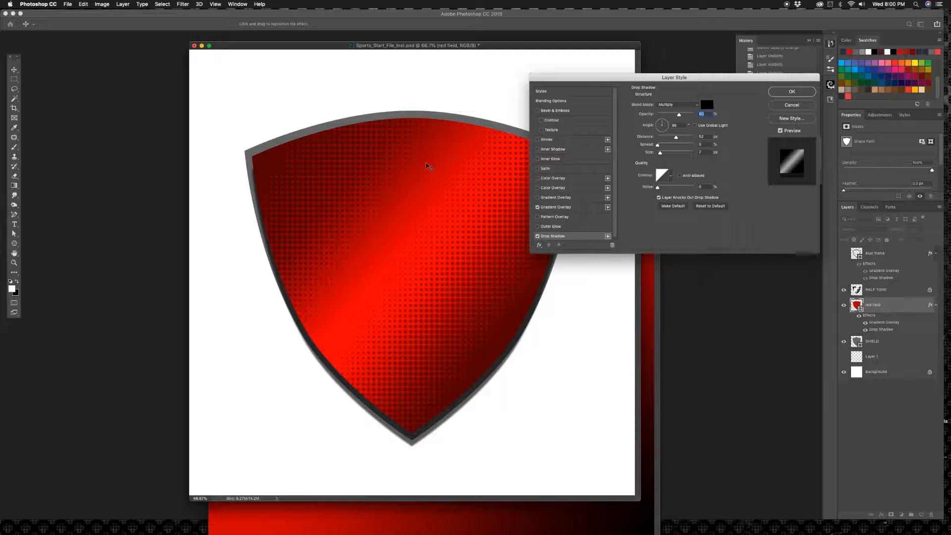
mouse_move(426, 165)
left_mouse_down()
mouse_move(426, 177)
mouse_move(427, 165)
left_mouse_up()
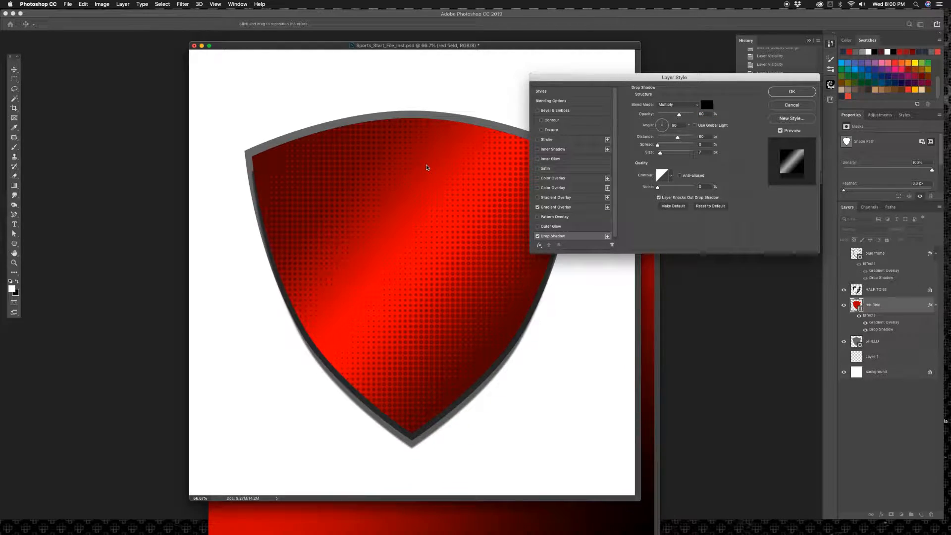
key("super+z")
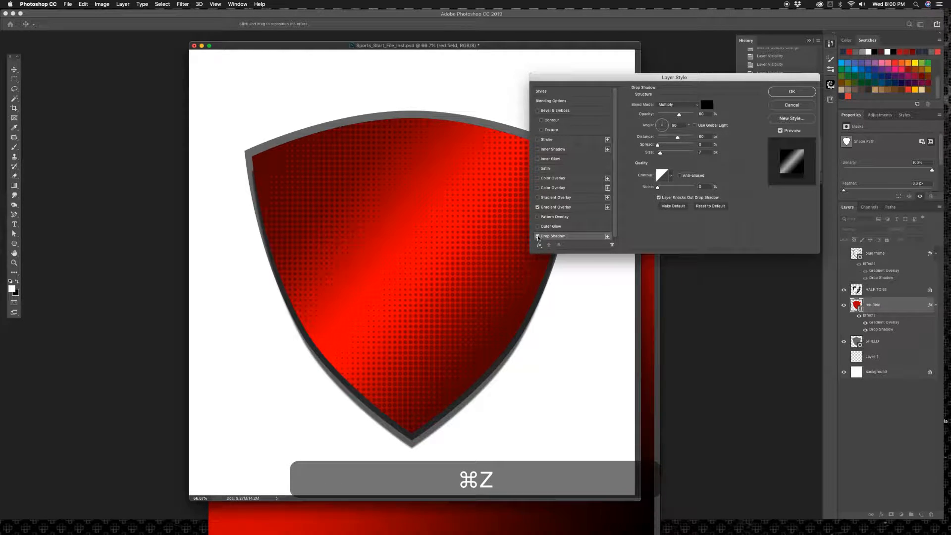
Step: Add an Inner Shadow to the red field with a distance of about 89 px and an opacity of 60%
left_click(552, 149)
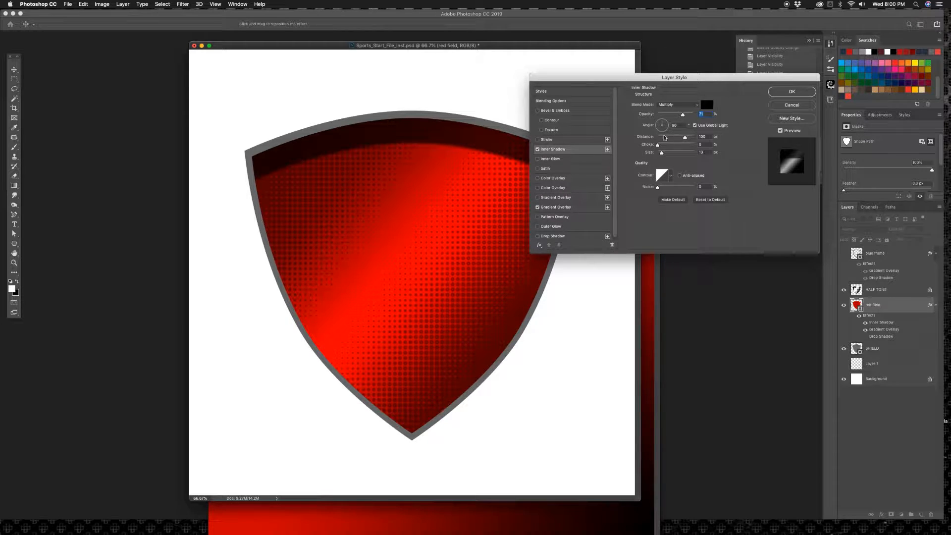
left_click_drag(435, 145, 433, 141)
left_click_drag(682, 116, 679, 117)
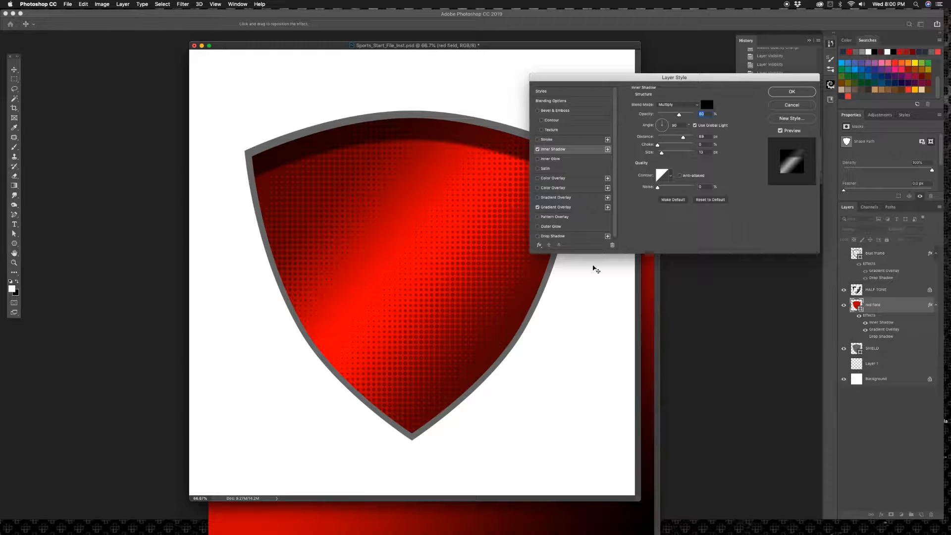
Step: Preview the red field's inner shadow and gradient overlay on and off, and apply the layer style
left_click(537, 149)
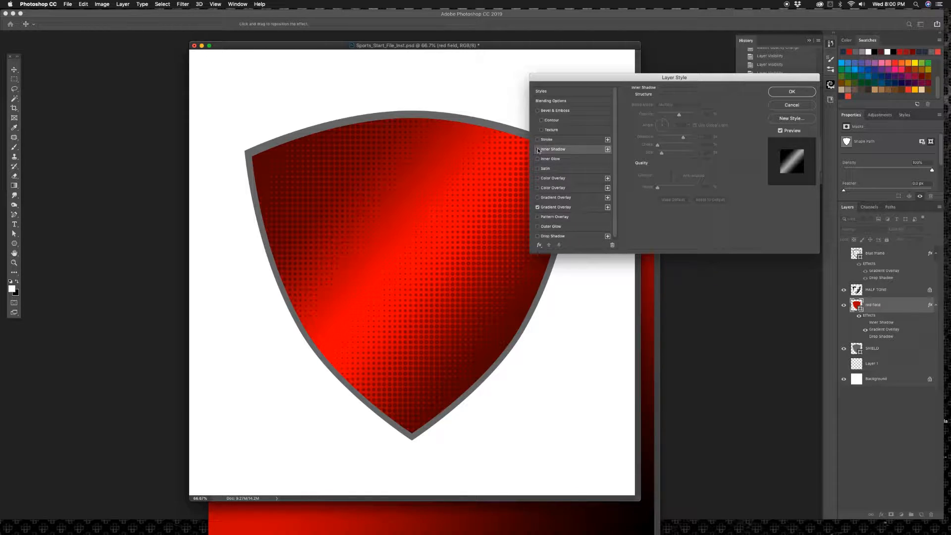
left_click(537, 149)
left_click(537, 207)
left_click(538, 207)
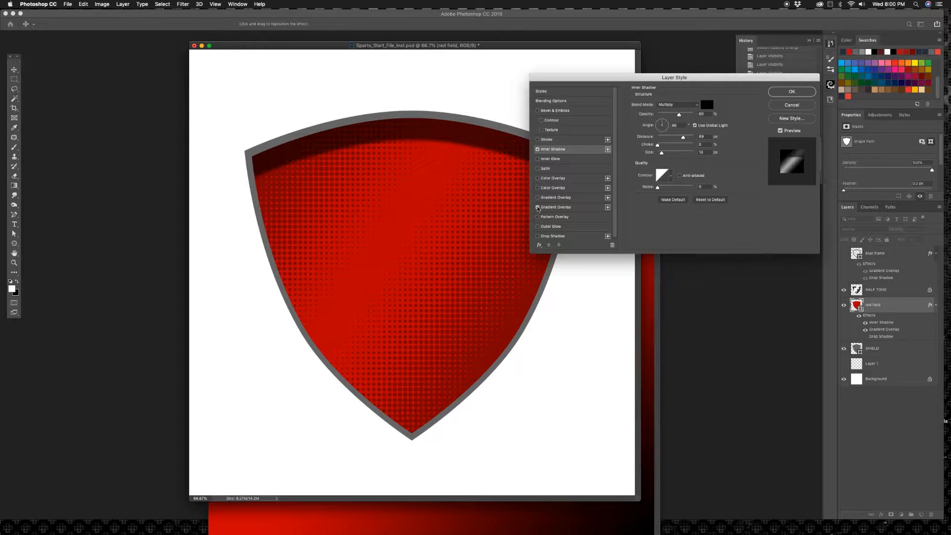
left_click(791, 91)
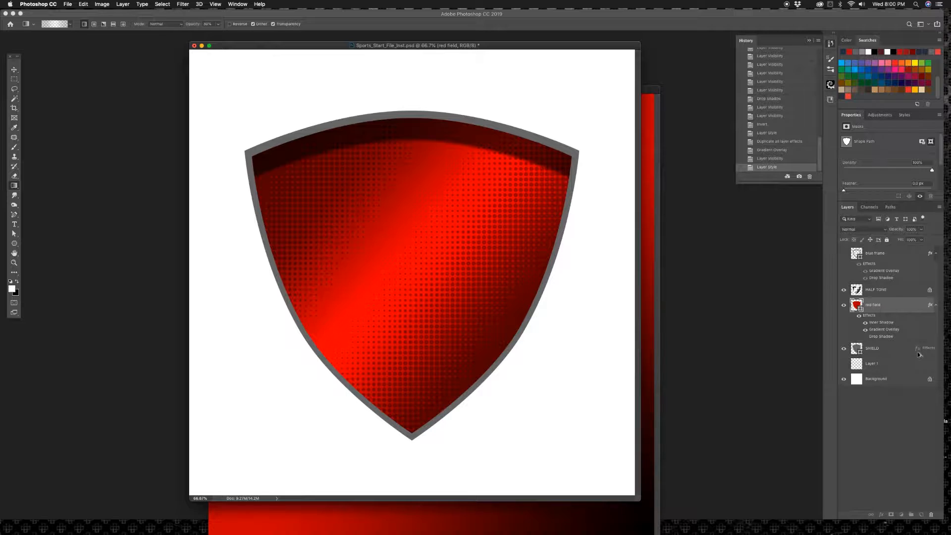
Step: Copy the red field's layer effects onto the SHIELD layer and show the blue frame again, comparing it hidden and shown
left_click_drag(917, 349, 918, 352)
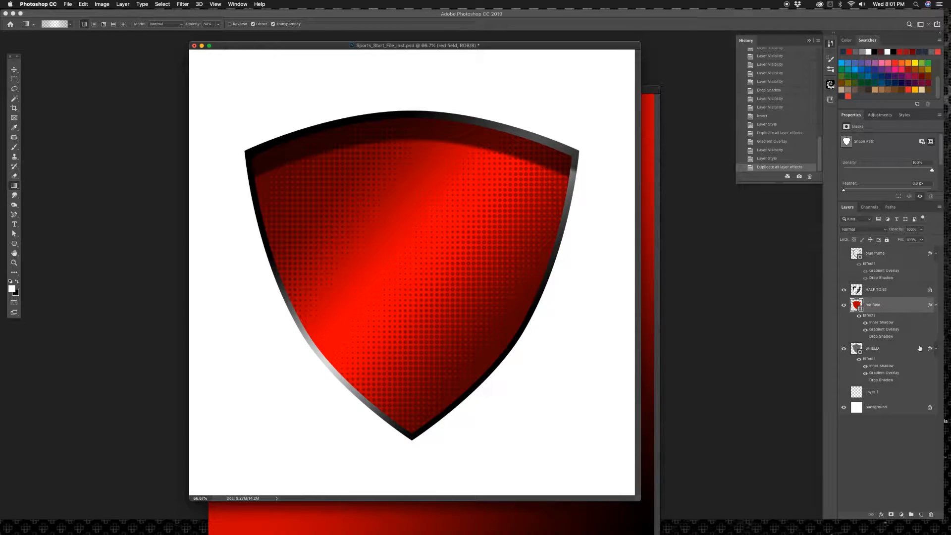
left_click(844, 253)
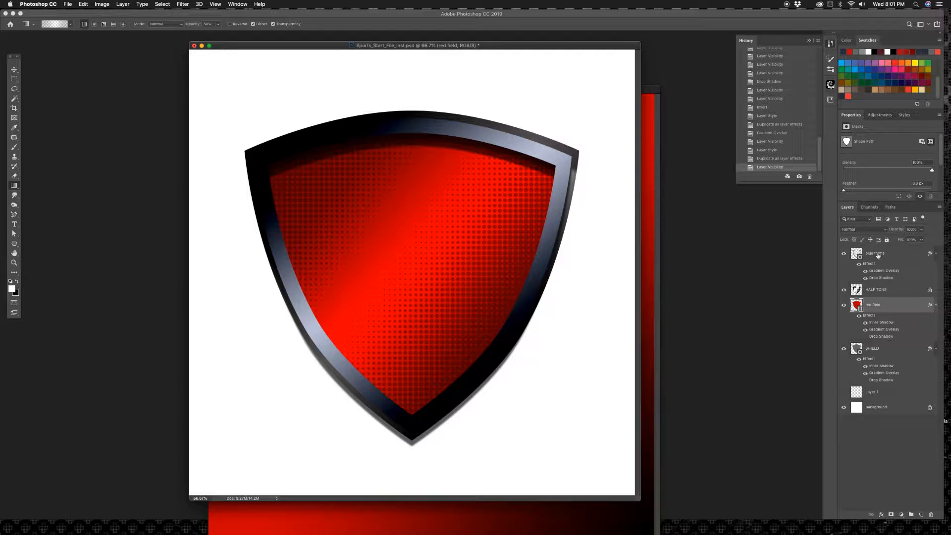
left_click(844, 254)
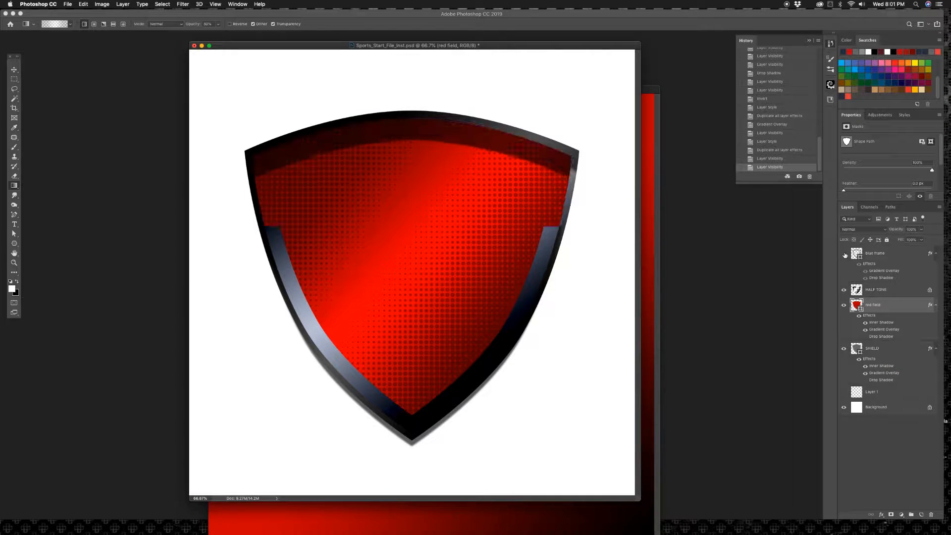
left_click(844, 254)
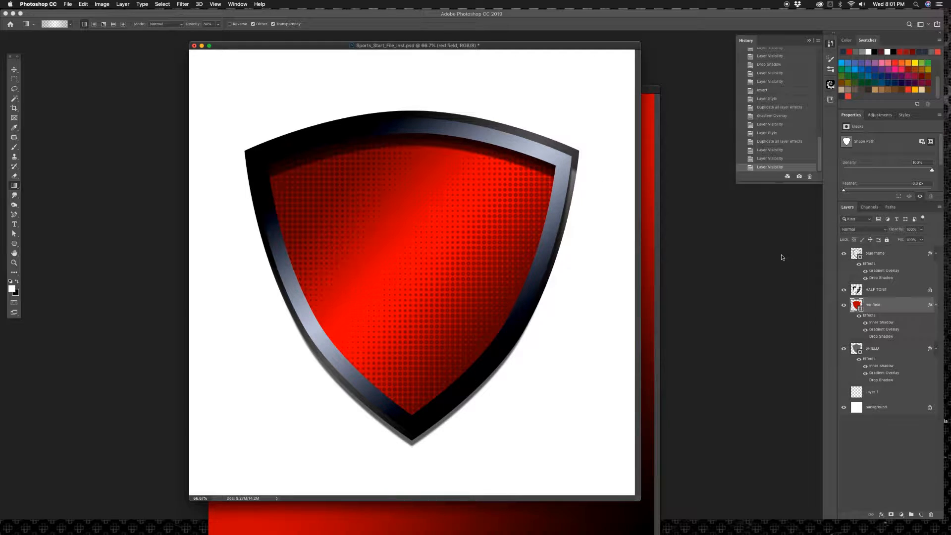
Step: Add an Inner Shadow to the blue frame and shorten its distance to about 25 px
double_click(898, 254)
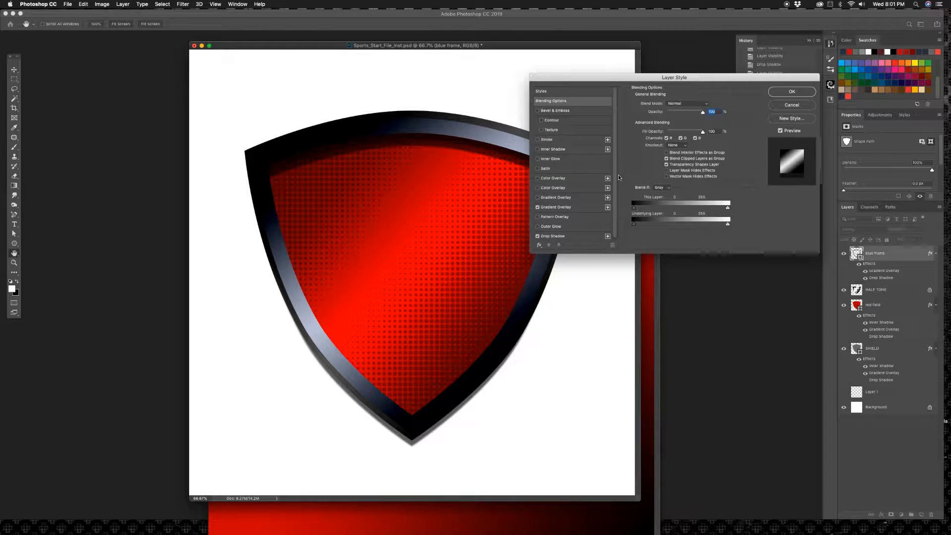
left_click(560, 150)
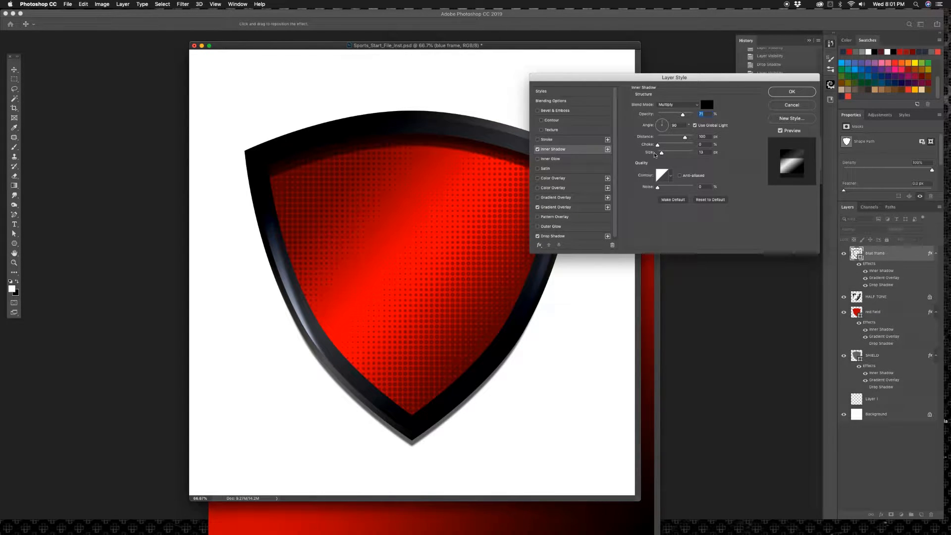
left_click_drag(727, 83, 766, 83)
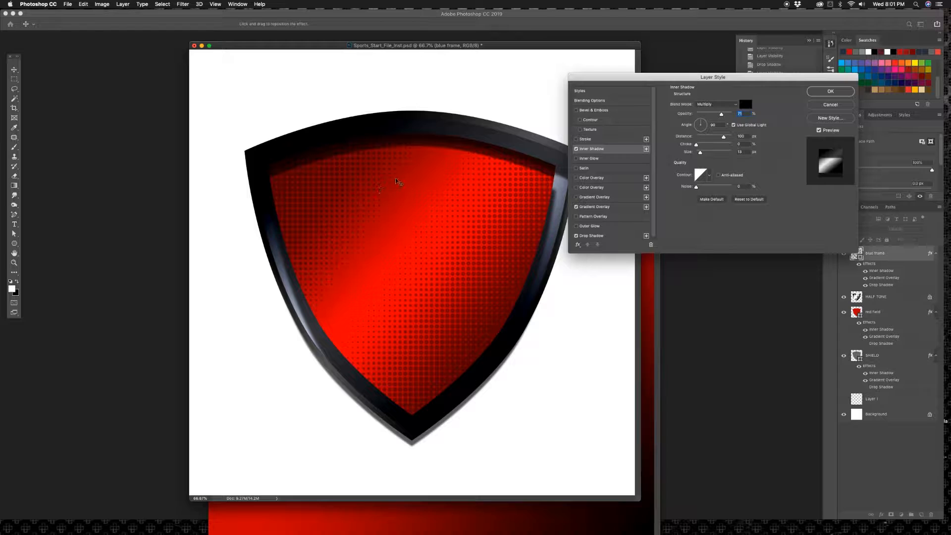
mouse_move(395, 178)
left_mouse_down()
mouse_move(399, 159)
mouse_move(390, 161)
left_mouse_up()
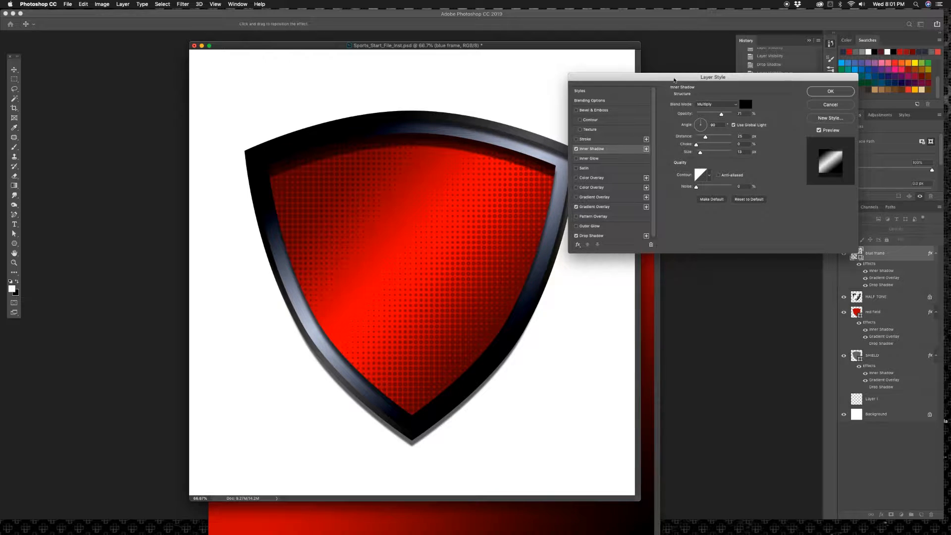
left_click_drag(744, 92, 764, 112)
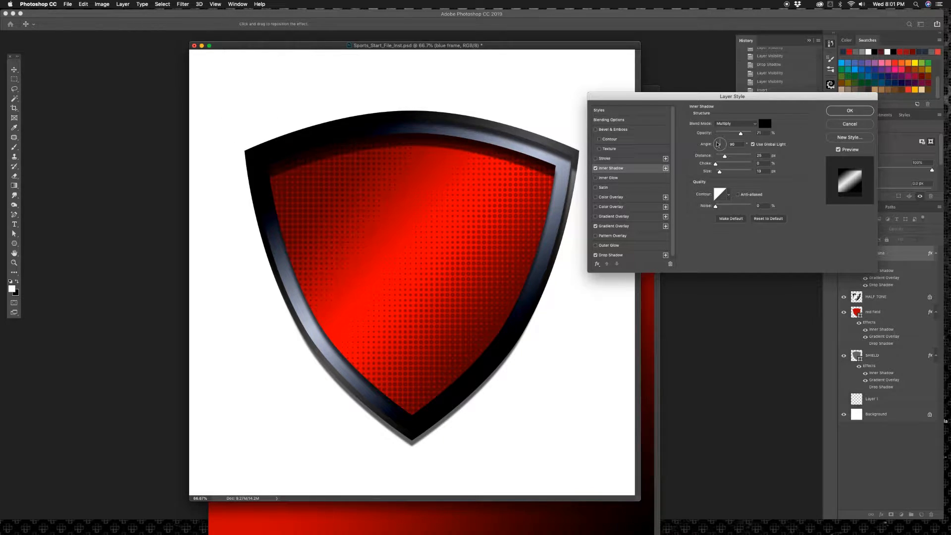
Step: Compare the blue frame with its inner shadow, gradient overlay and drop shadow switched off, restoring only the two shadows
left_click(595, 168)
left_click(595, 225)
left_click(595, 255)
left_click(595, 255)
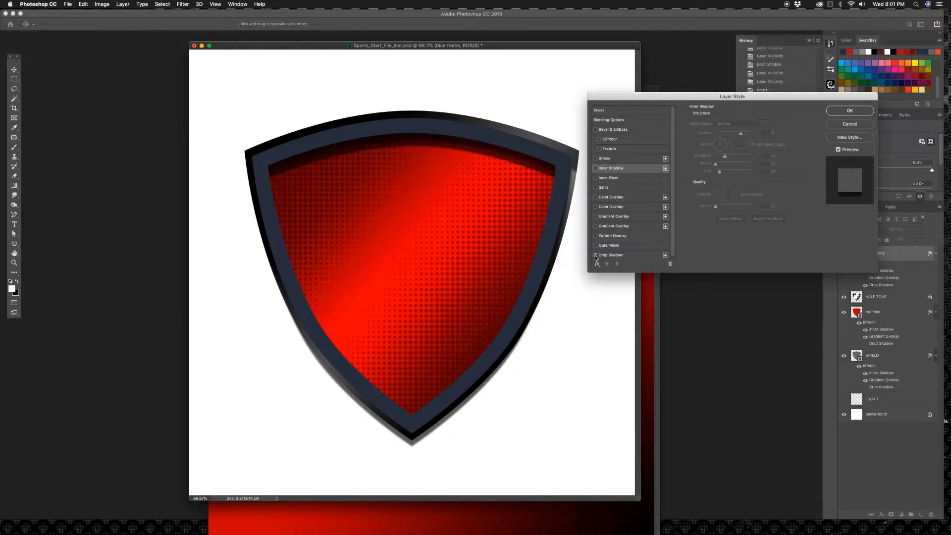
left_click(595, 255)
left_click(595, 255)
left_click(595, 255)
left_click(595, 255)
left_click(596, 168)
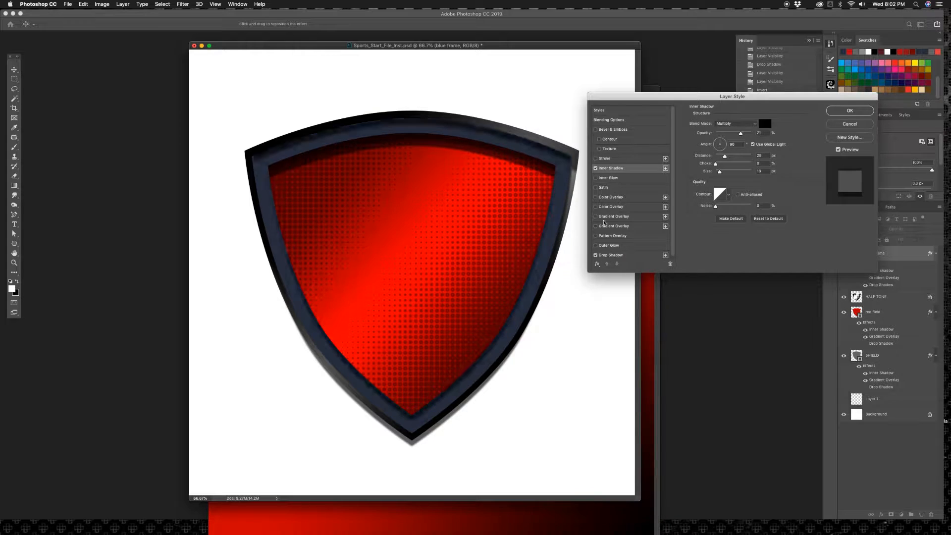
Step: Enable the blue frame's other Gradient Overlay with the Linear Light blend mode and apply the layer style
left_click(595, 216)
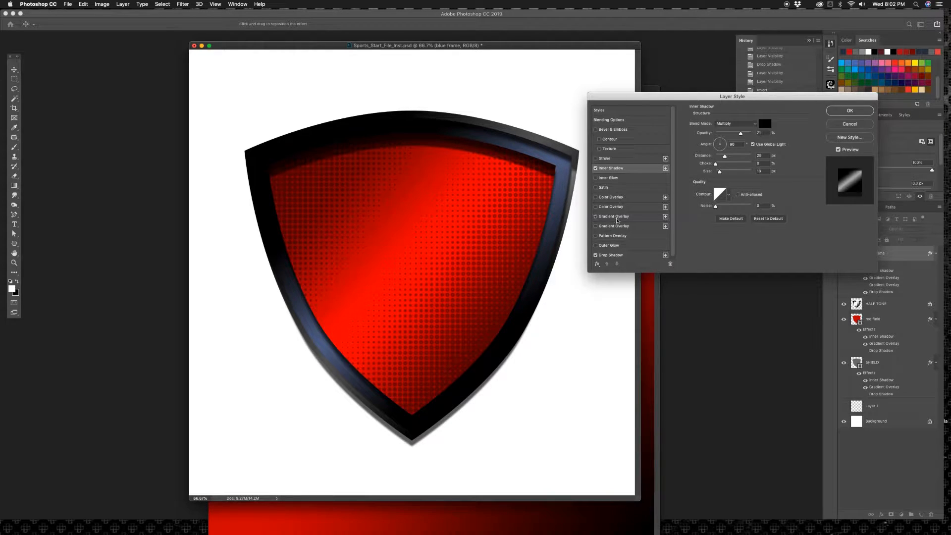
left_click(616, 219)
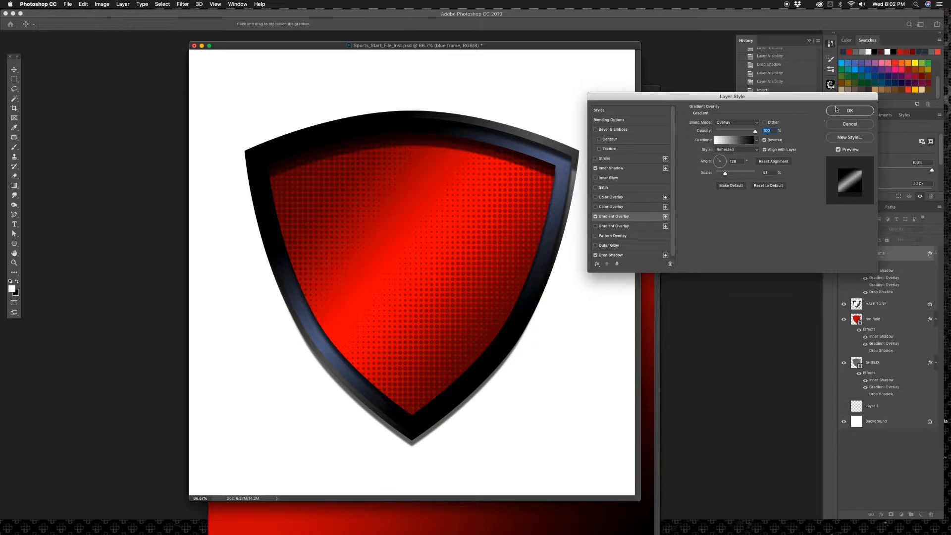
left_click(736, 123)
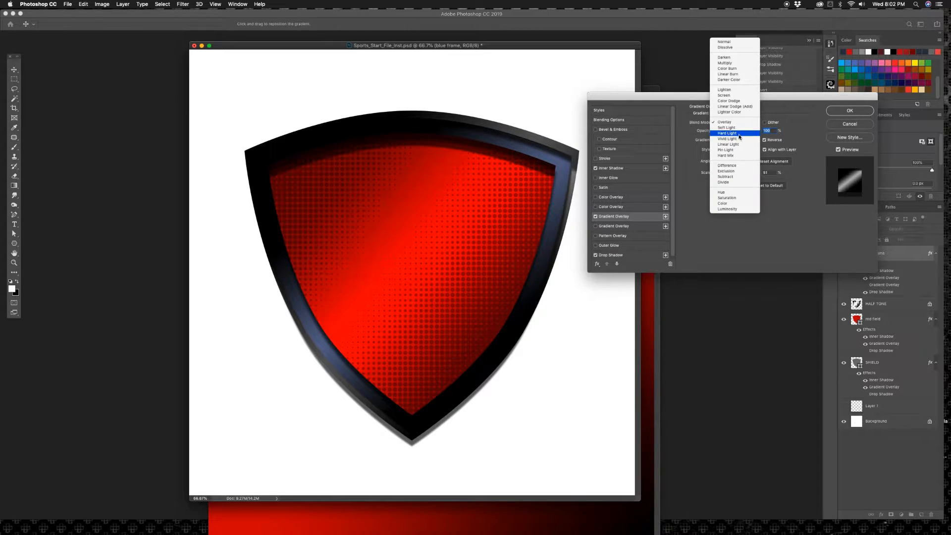
left_click(739, 144)
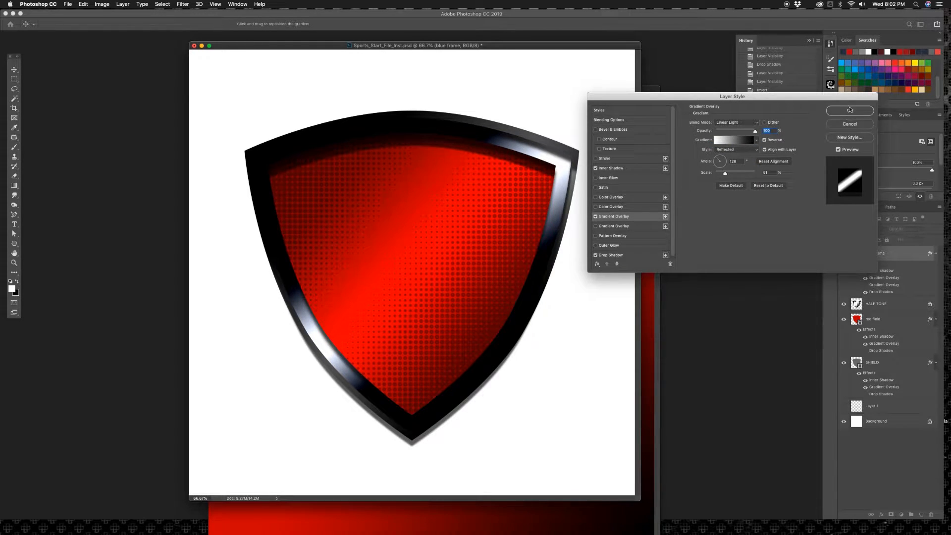
left_click(850, 110)
Step: Compare the SHIELD layer hidden and shown, and browse the gradient presets for its Gradient Overlay
left_click(844, 363)
left_click(844, 364)
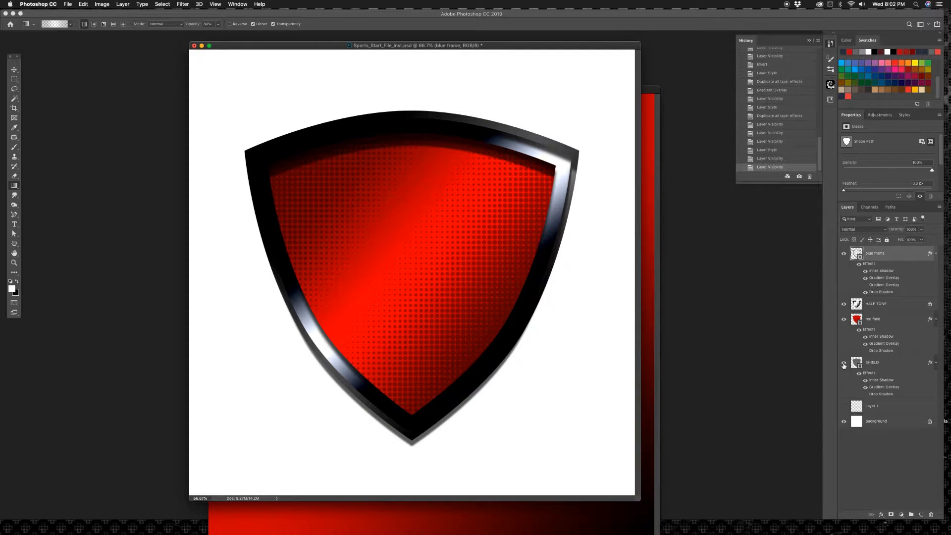
double_click(898, 364)
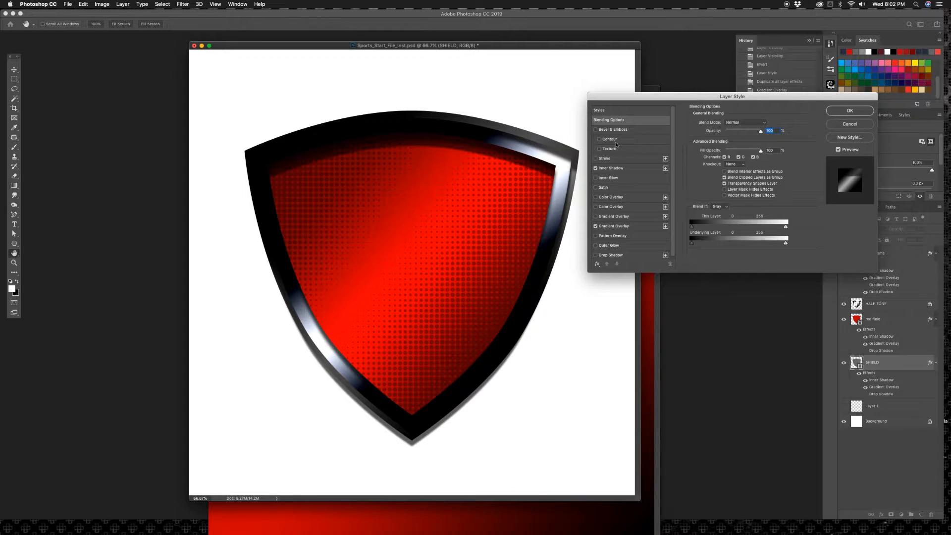
left_click(613, 226)
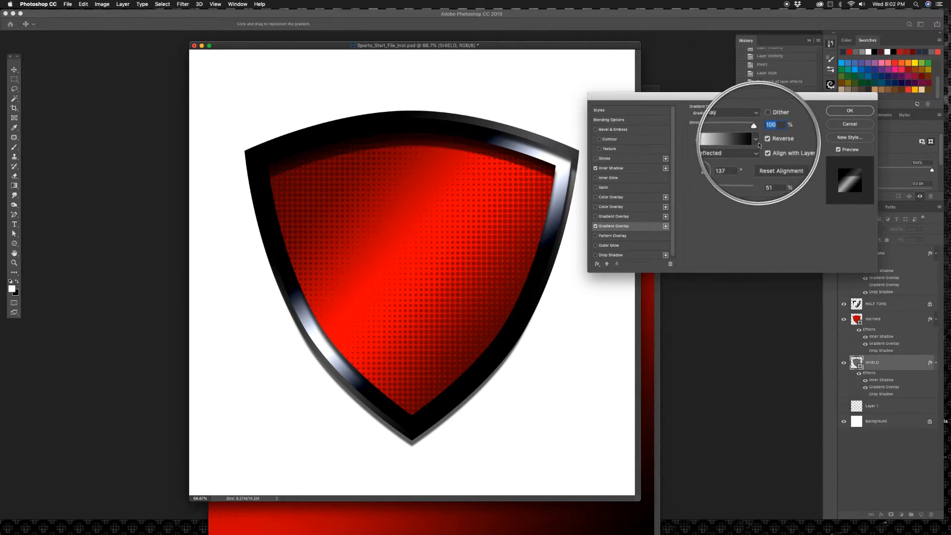
left_click(756, 143)
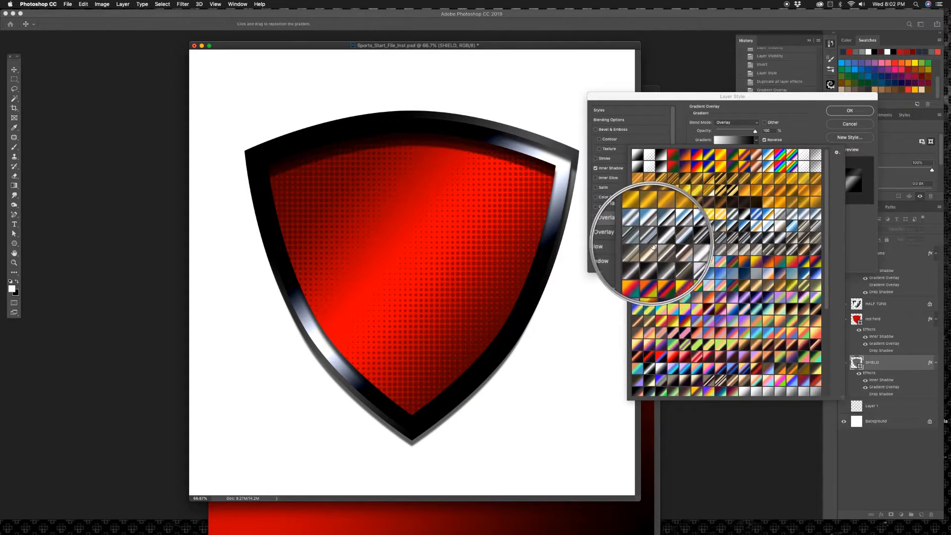
scroll(752, 300, "down", 3)
scroll(749, 308, "up", 2)
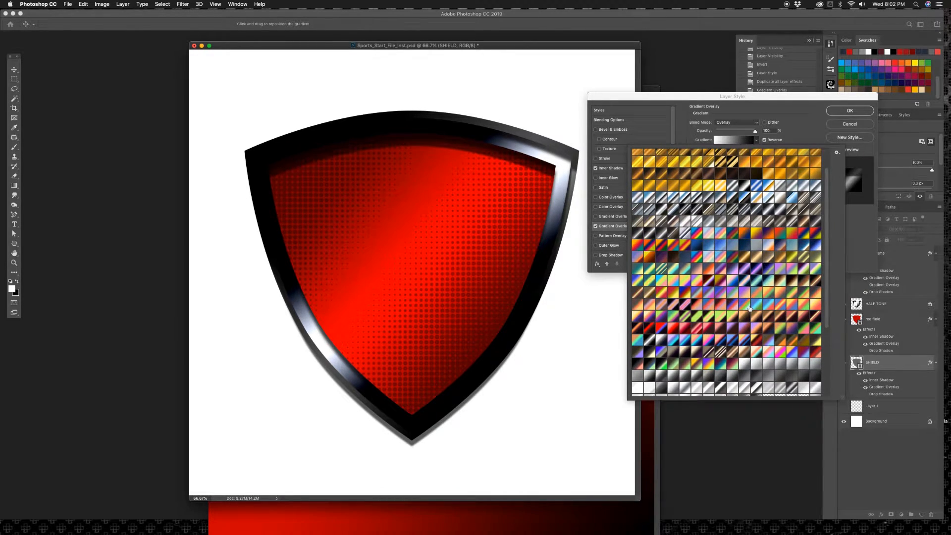
Step: Try several striped silver and grey gradient presets on the SHIELD layer's Gradient Overlay
left_click(745, 223)
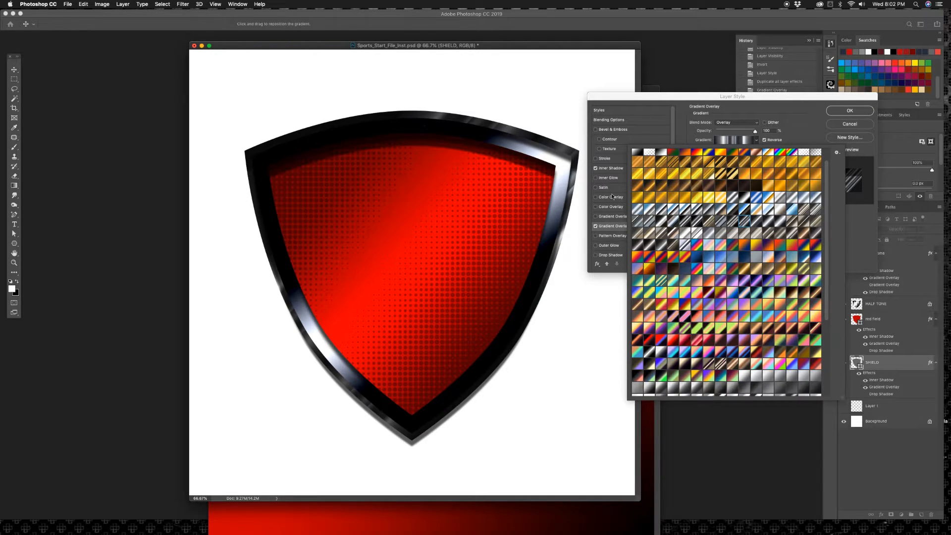
left_click(733, 222)
left_click(685, 222)
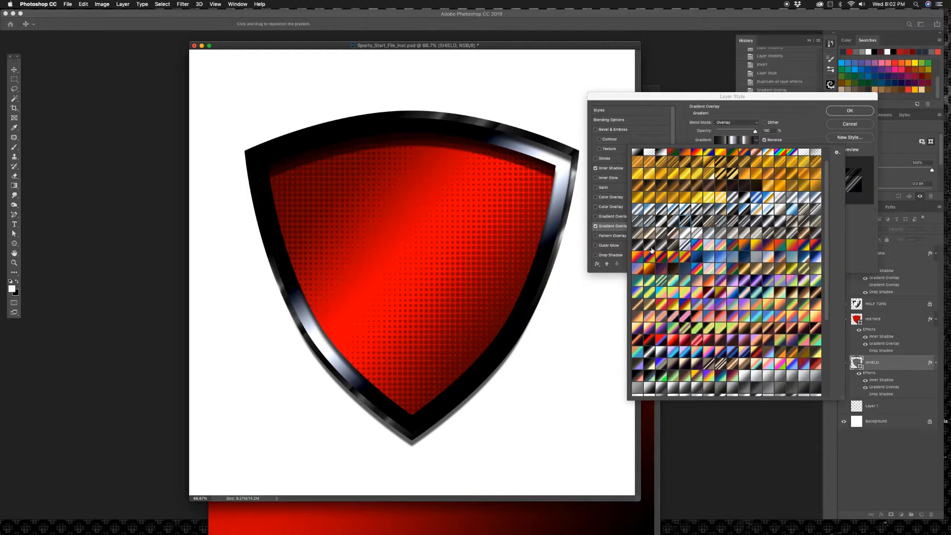
left_click(791, 233)
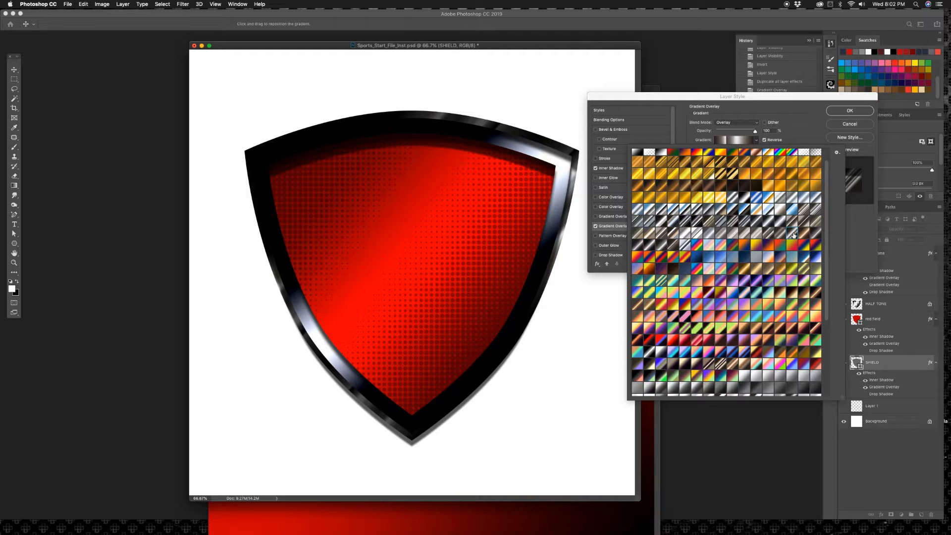
Step: Choose a multi-band dark silver preset near the end of the gradient collection for the SHIELD's overlay and apply the layer style
scroll(687, 339, "down", 5)
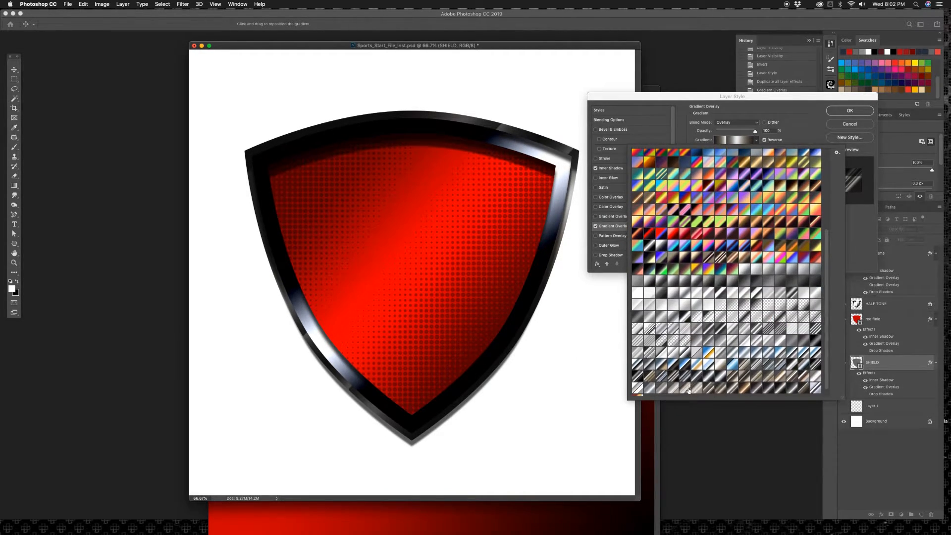
left_click(684, 376)
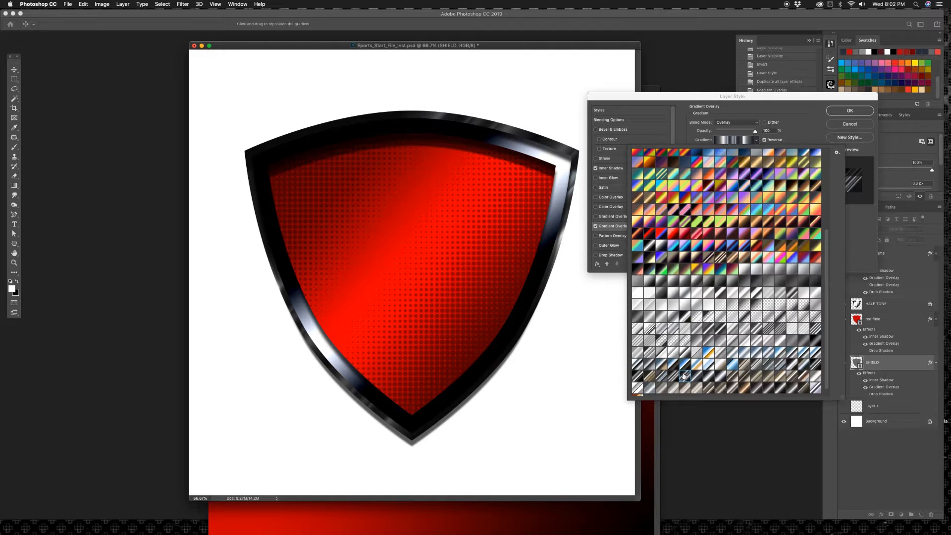
left_click(848, 110)
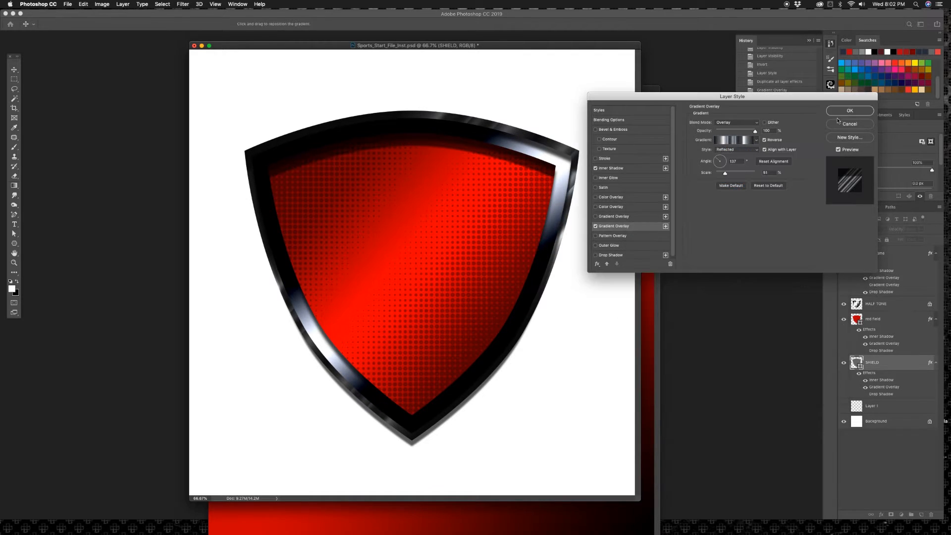
left_click(849, 110)
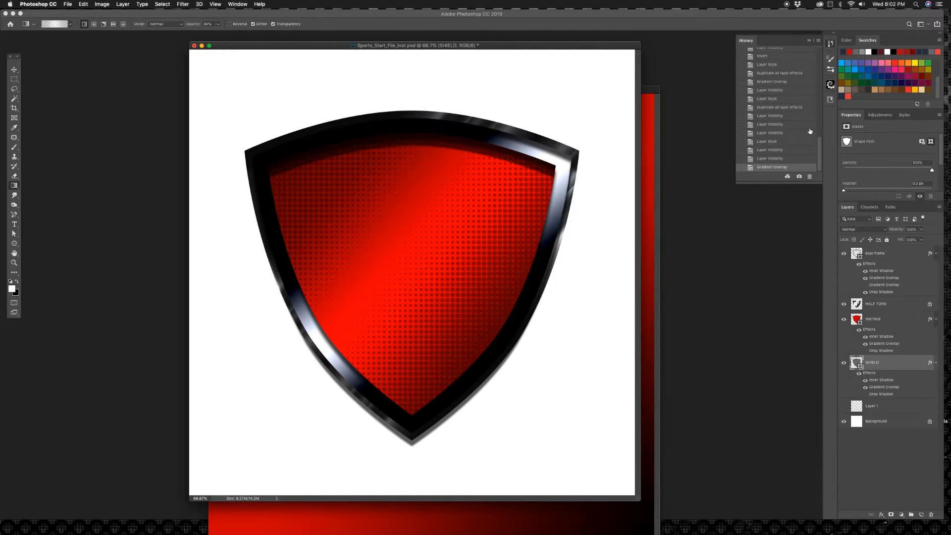
Step: Enlarge the scale of the SHIELD layer's Gradient Overlay so its metallic bands spread wider
double_click(900, 367)
left_click(614, 226)
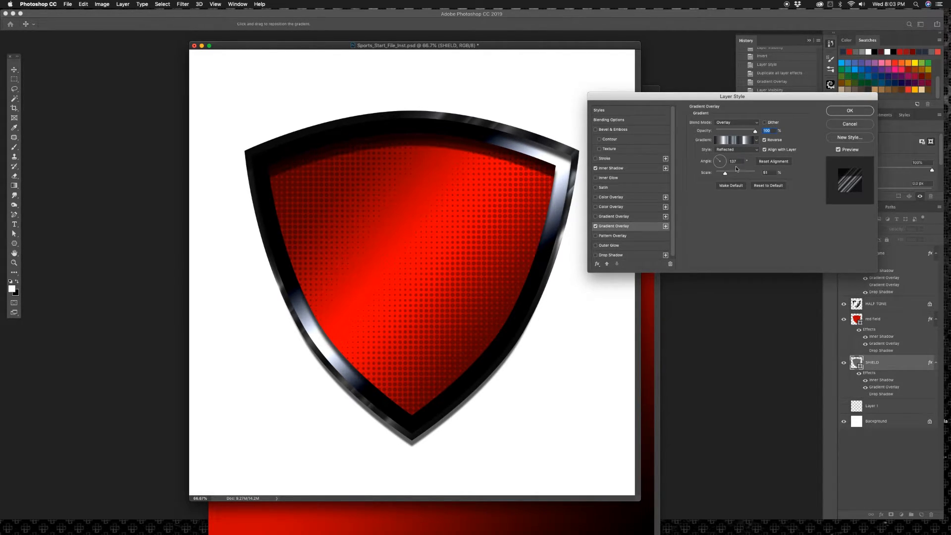
left_click_drag(727, 174, 739, 175)
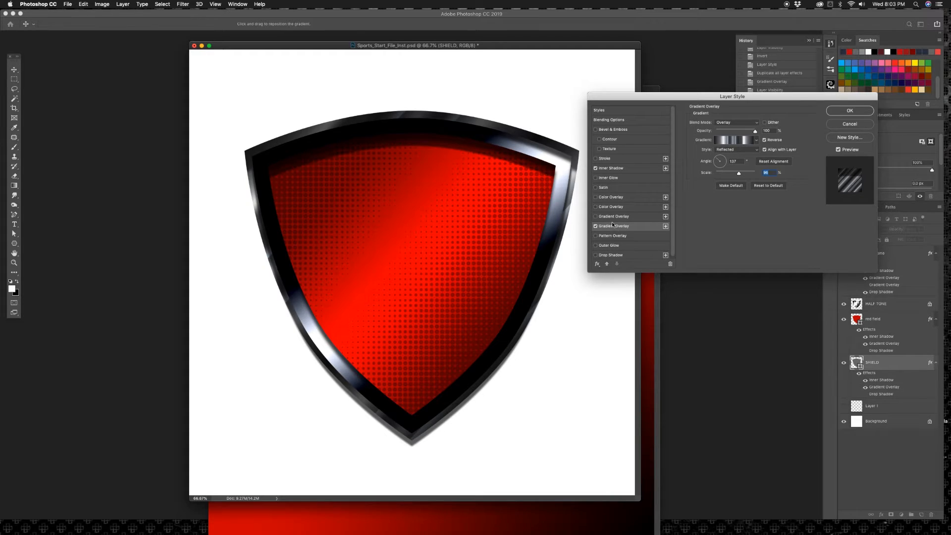
Step: Nudge the SHIELD layer's inner shadow slightly, turn that effect off, and apply the layer style
left_click(610, 168)
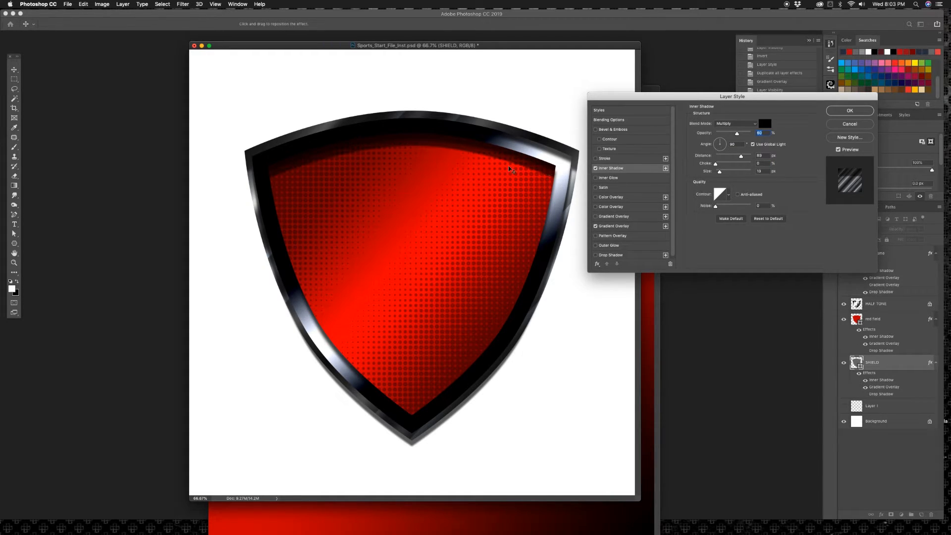
left_click_drag(472, 163, 472, 161)
left_click(595, 168)
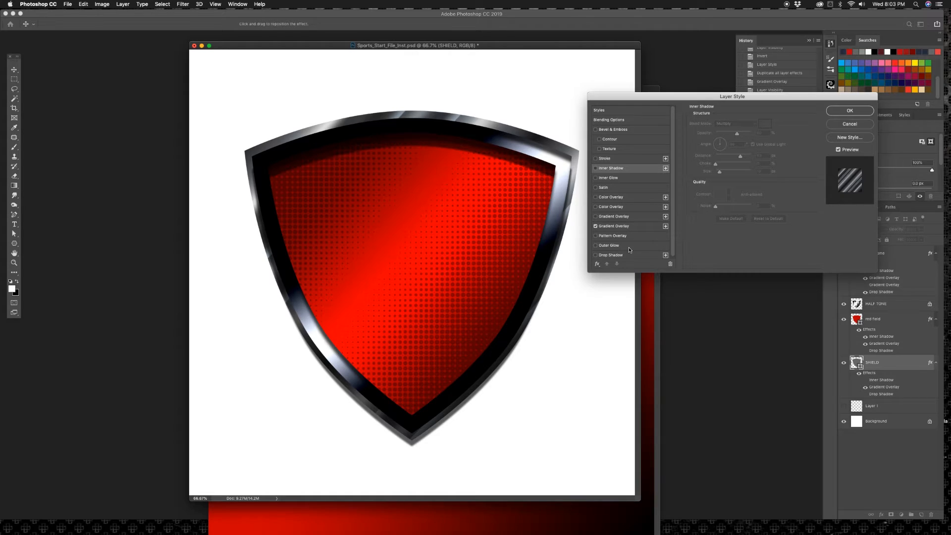
left_click(848, 111)
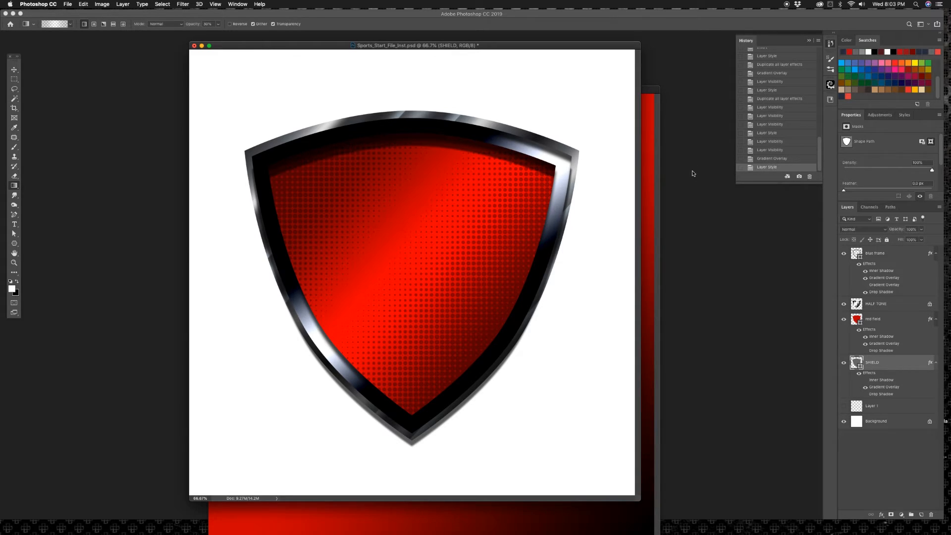
Step: Collapse the effects lists of the red field, blue frame and SHIELD layers
left_click(935, 320)
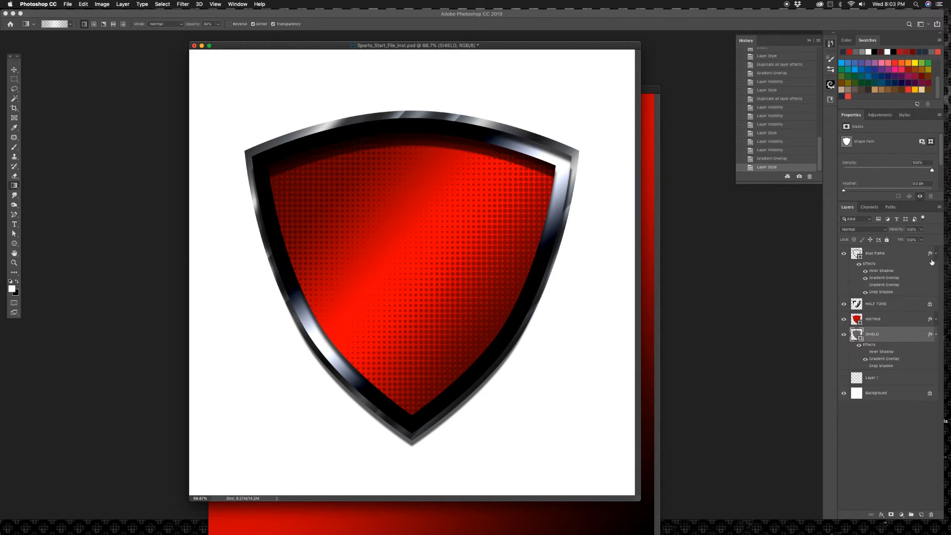
left_click(935, 254)
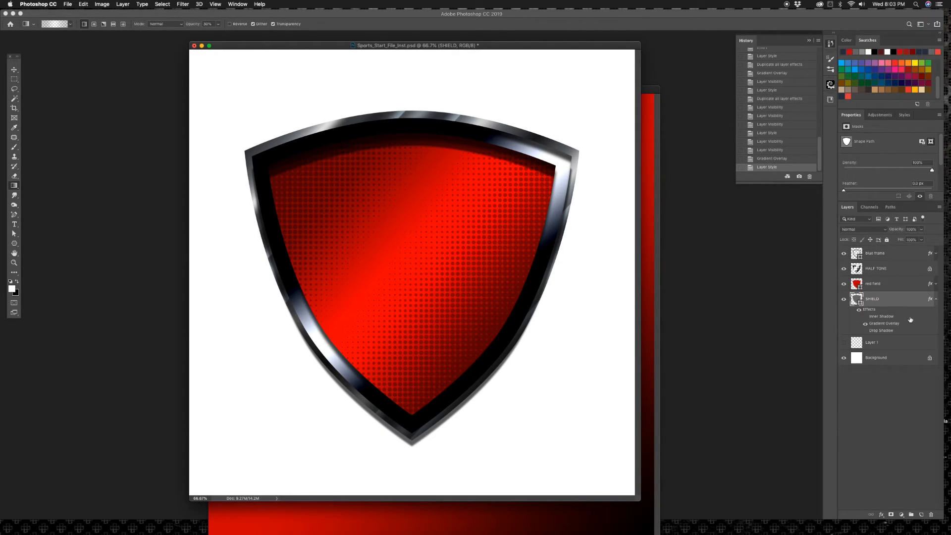
left_click(936, 300)
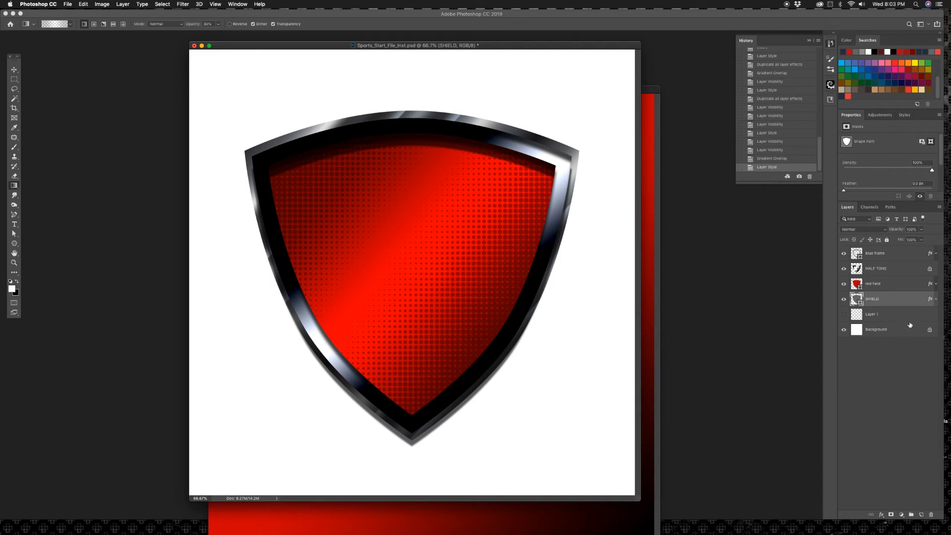